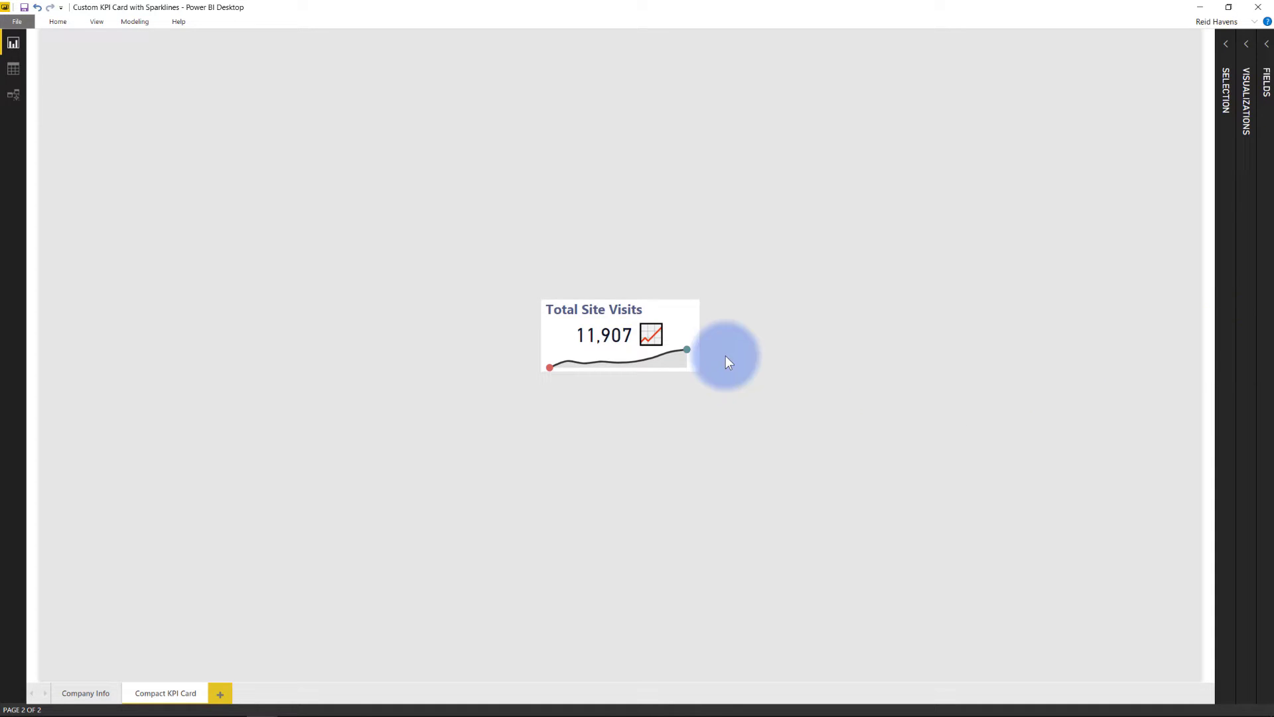
Select the sparkline under the number and show its fields: Month & Year axis, Page Views values.
{"action": "left_click", "coordinate": [617, 339]}
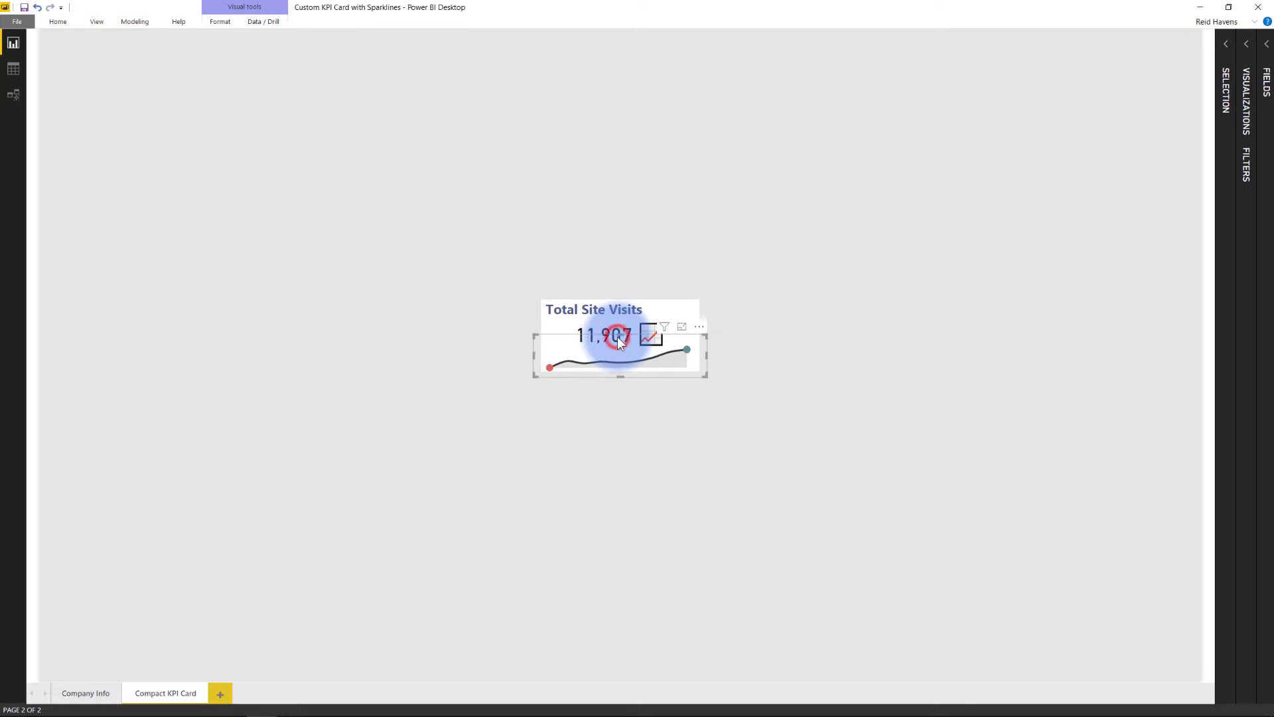
{"action": "left_click", "coordinate": [557, 312]}
{"action": "left_click", "coordinate": [528, 310]}
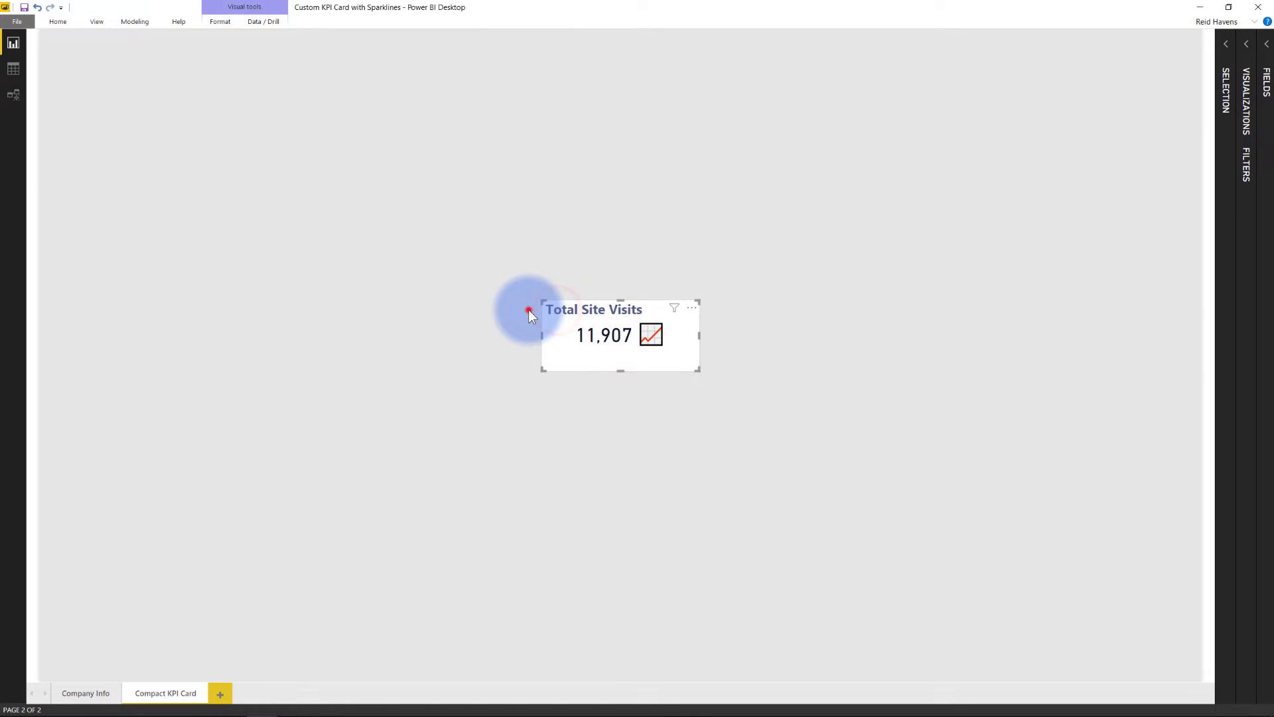
{"action": "left_click", "coordinate": [548, 340]}
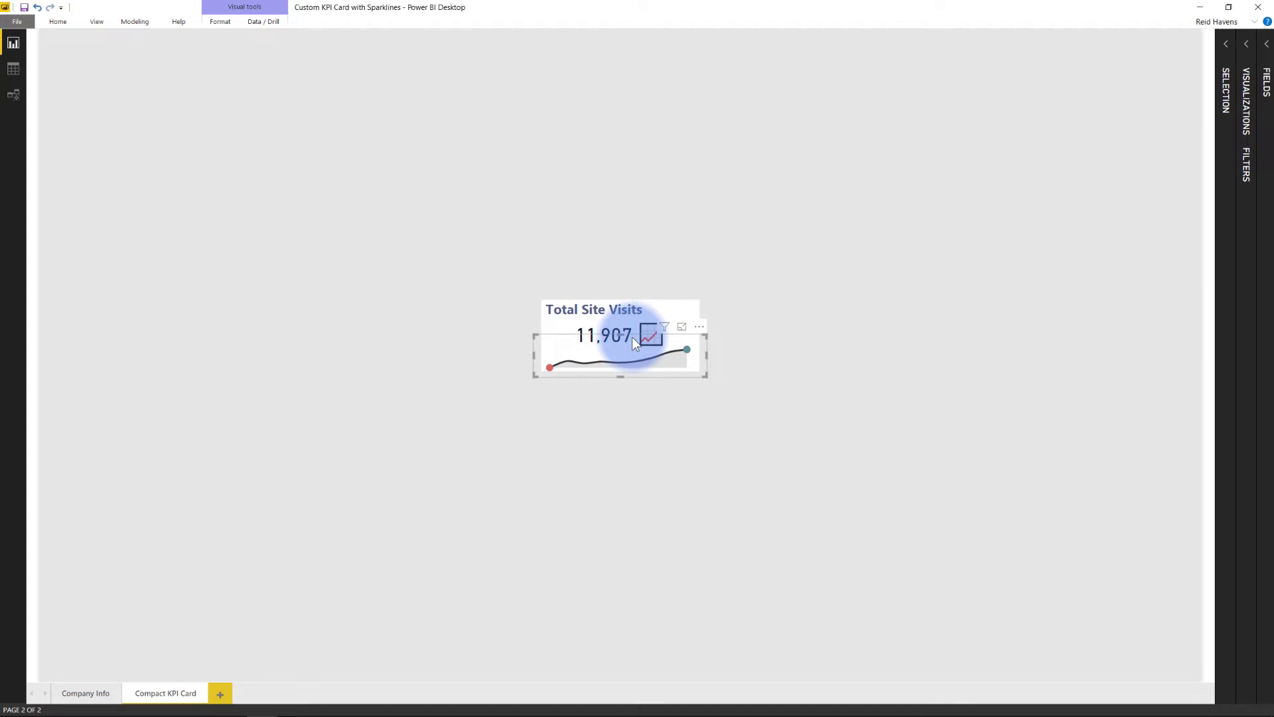
{"action": "left_click", "coordinate": [1246, 44]}
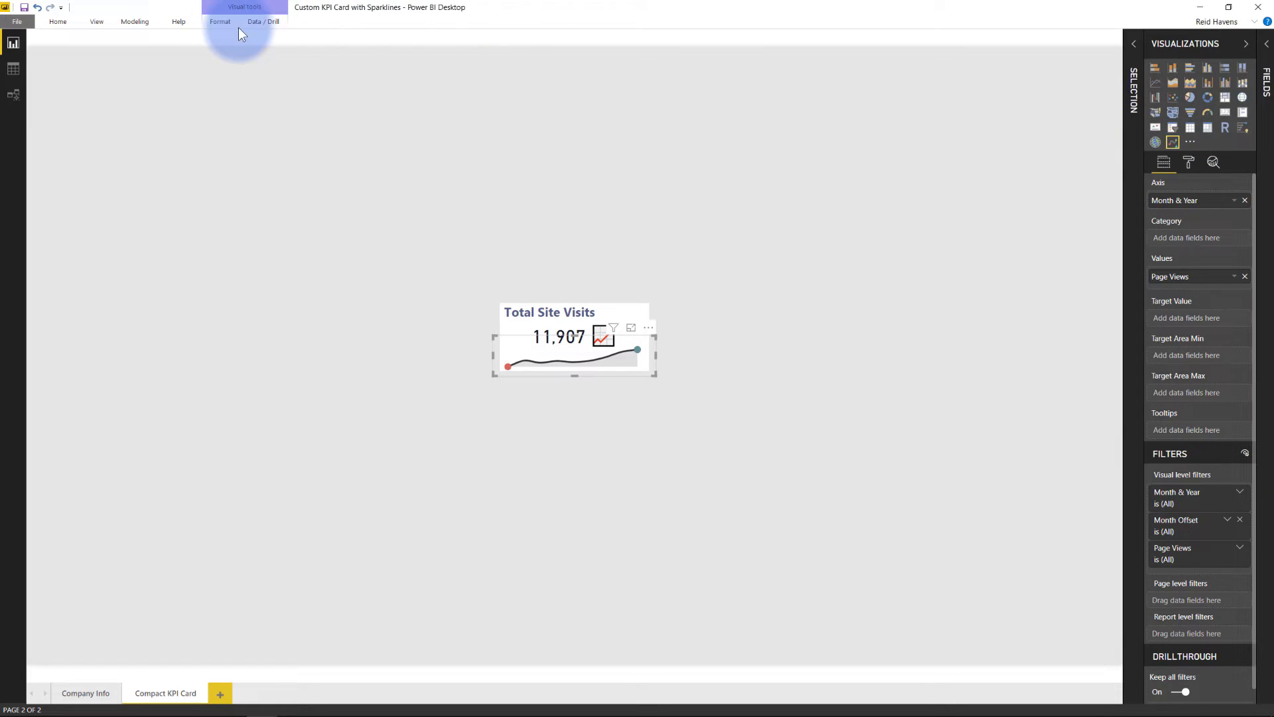
{"action": "left_click", "coordinate": [58, 22]}
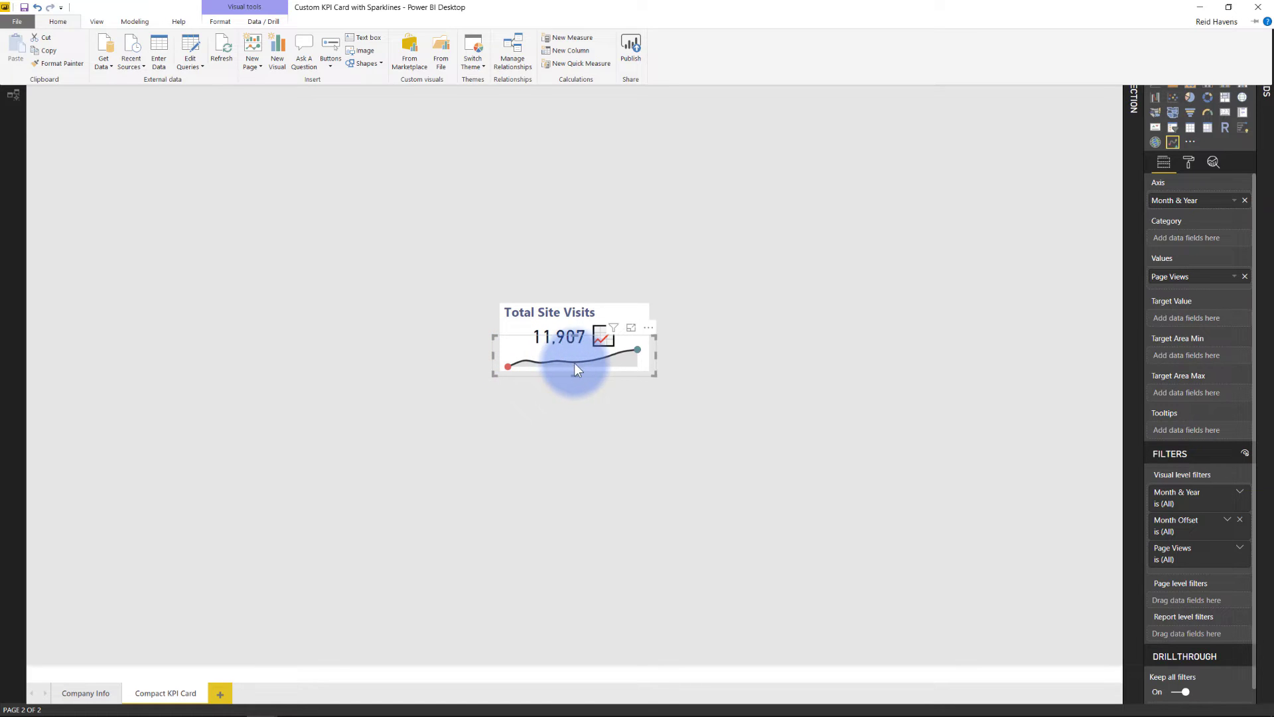
{"action": "left_click", "coordinate": [603, 338]}
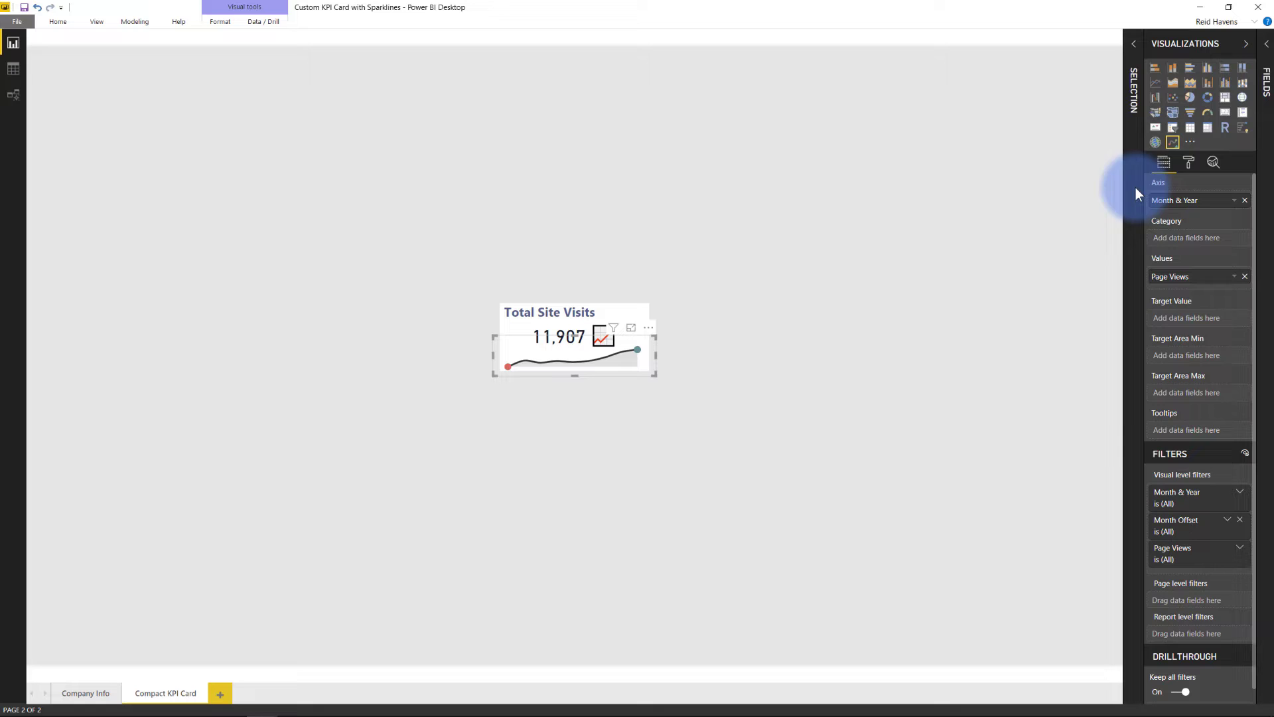
Toggle the sparkline's area fill off and back on, then review its field wells.
{"action": "left_click", "coordinate": [1189, 162]}
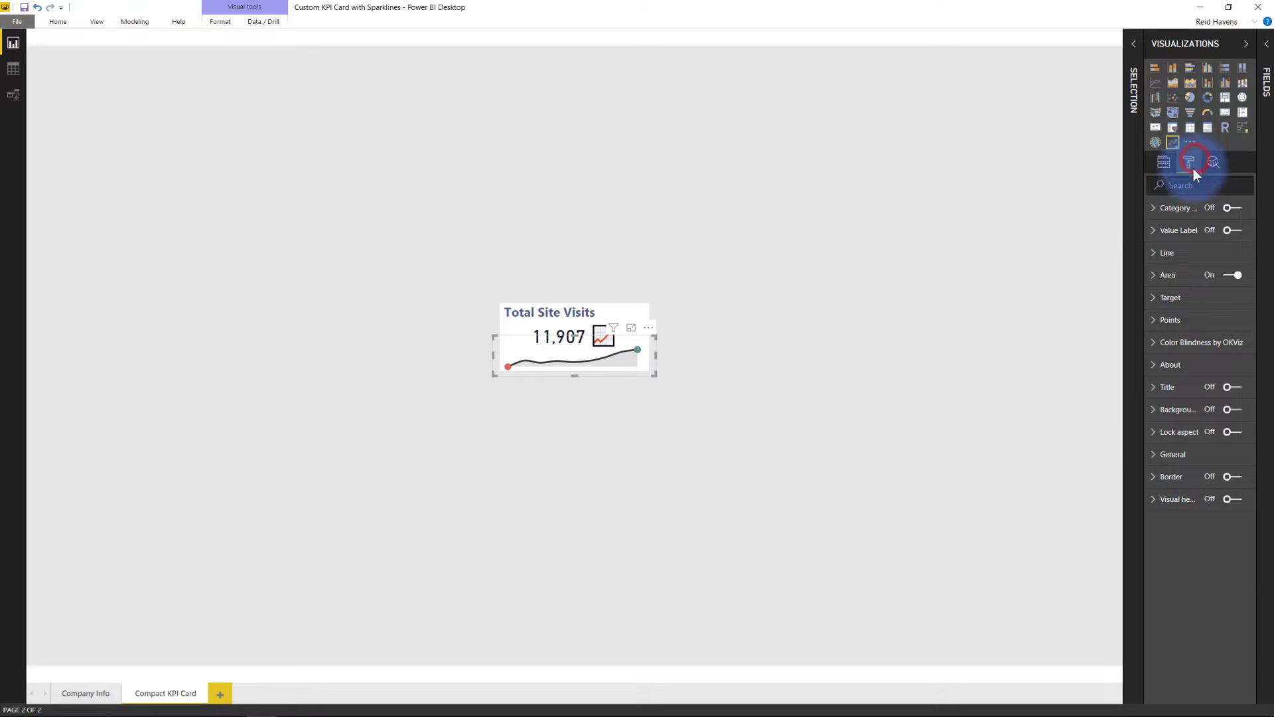
{"action": "left_click", "coordinate": [1234, 275]}
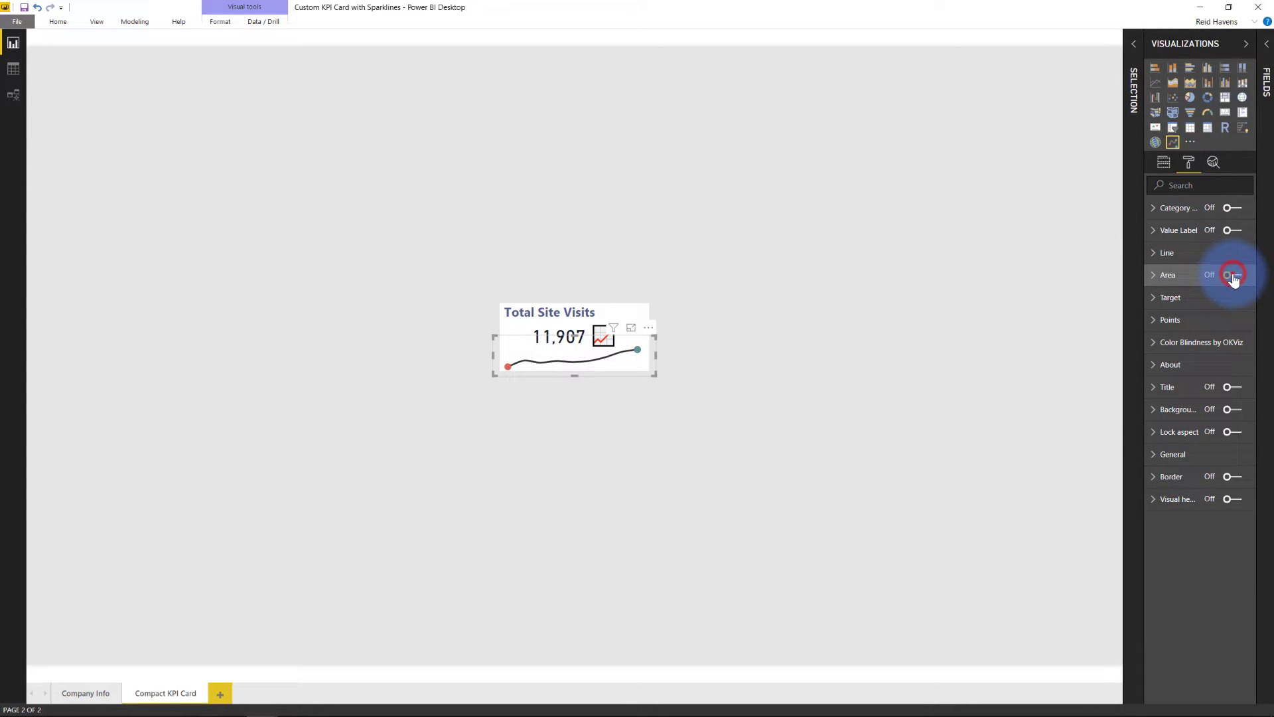
{"action": "left_click", "coordinate": [1235, 276]}
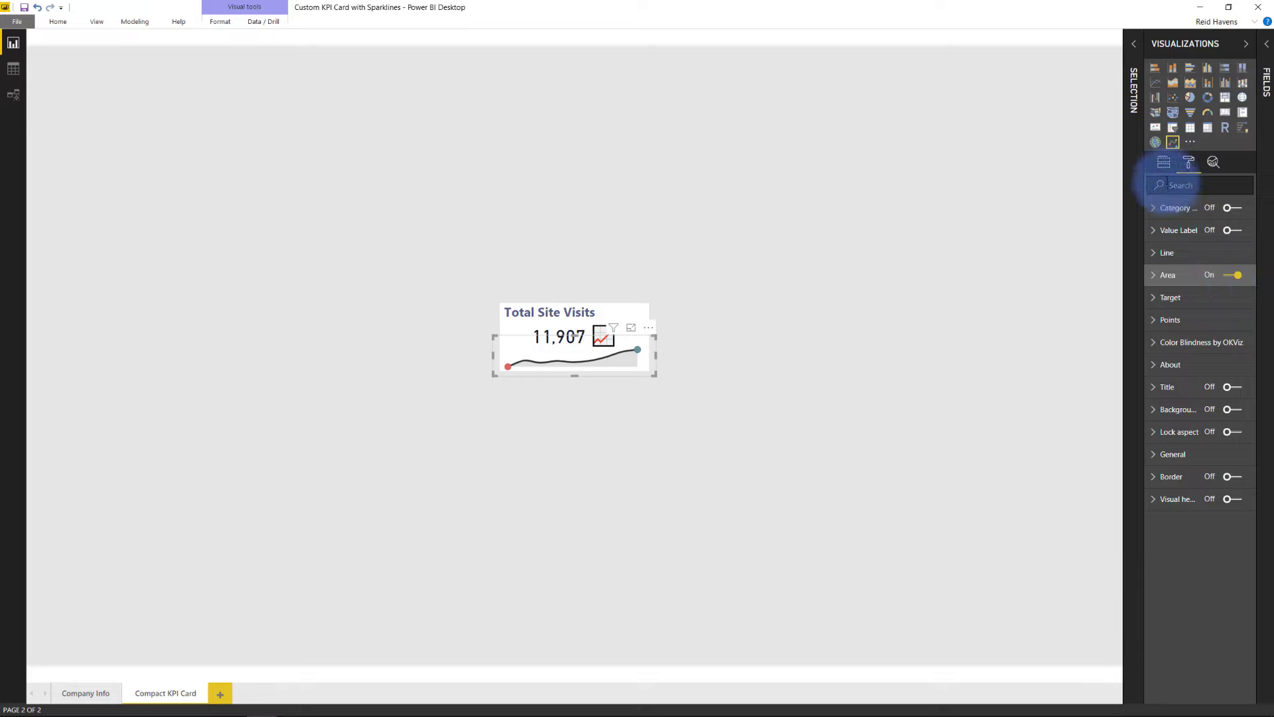
{"action": "left_click", "coordinate": [1167, 166]}
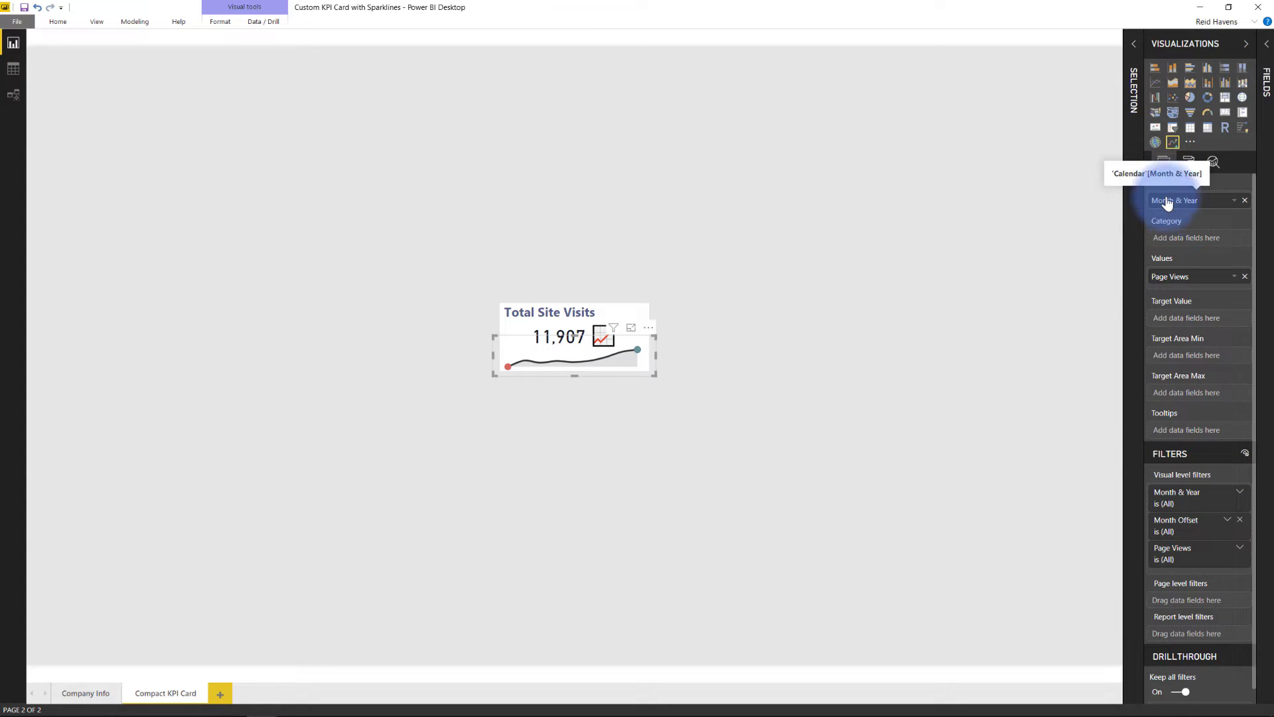
{"action": "left_click_drag", "start_coordinate": [1155, 268], "coordinate": [1159, 279]}
{"action": "left_click", "coordinate": [1176, 193]}
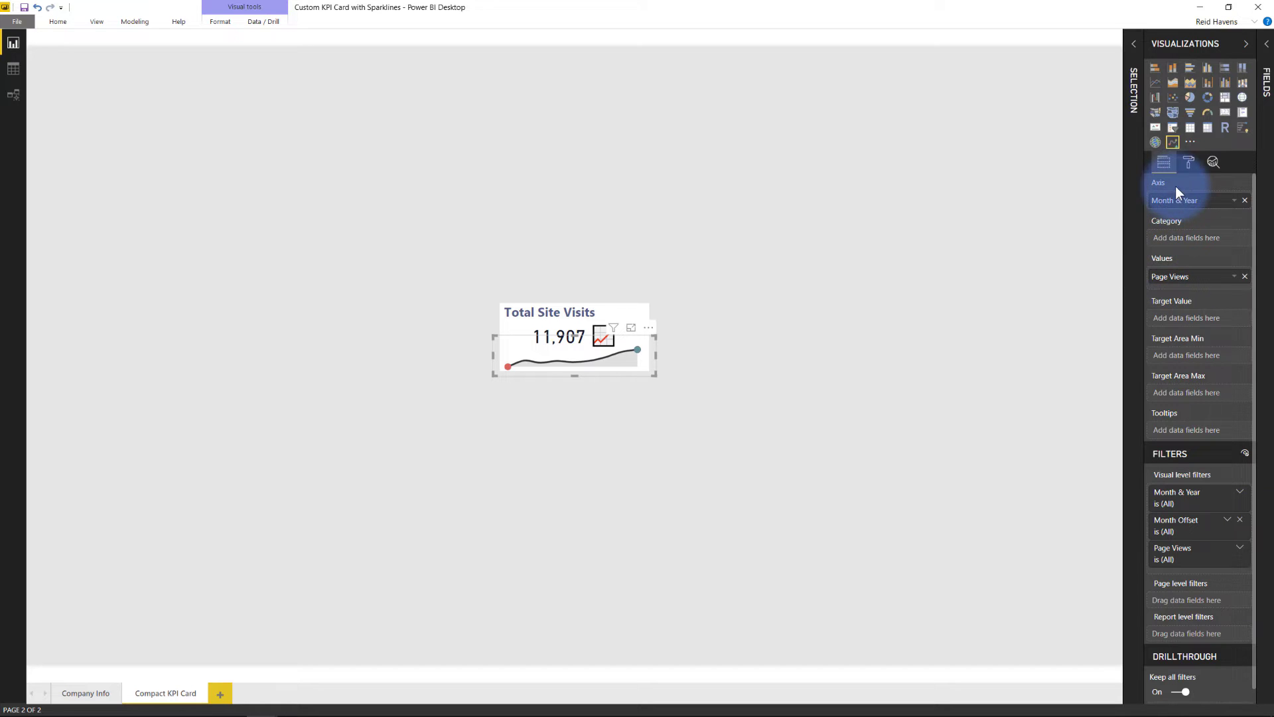
In the sparkline's format settings, turn the background on and back off.
{"action": "left_click", "coordinate": [1187, 164]}
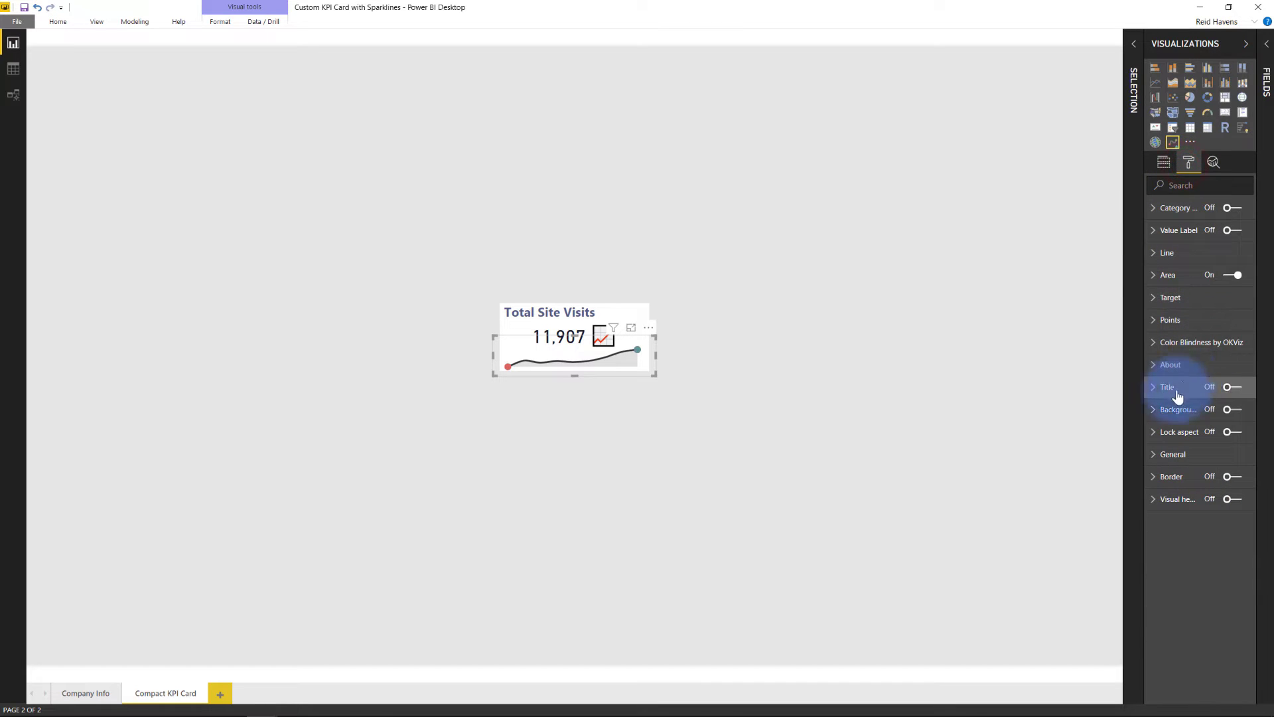
{"action": "left_click", "coordinate": [1227, 410]}
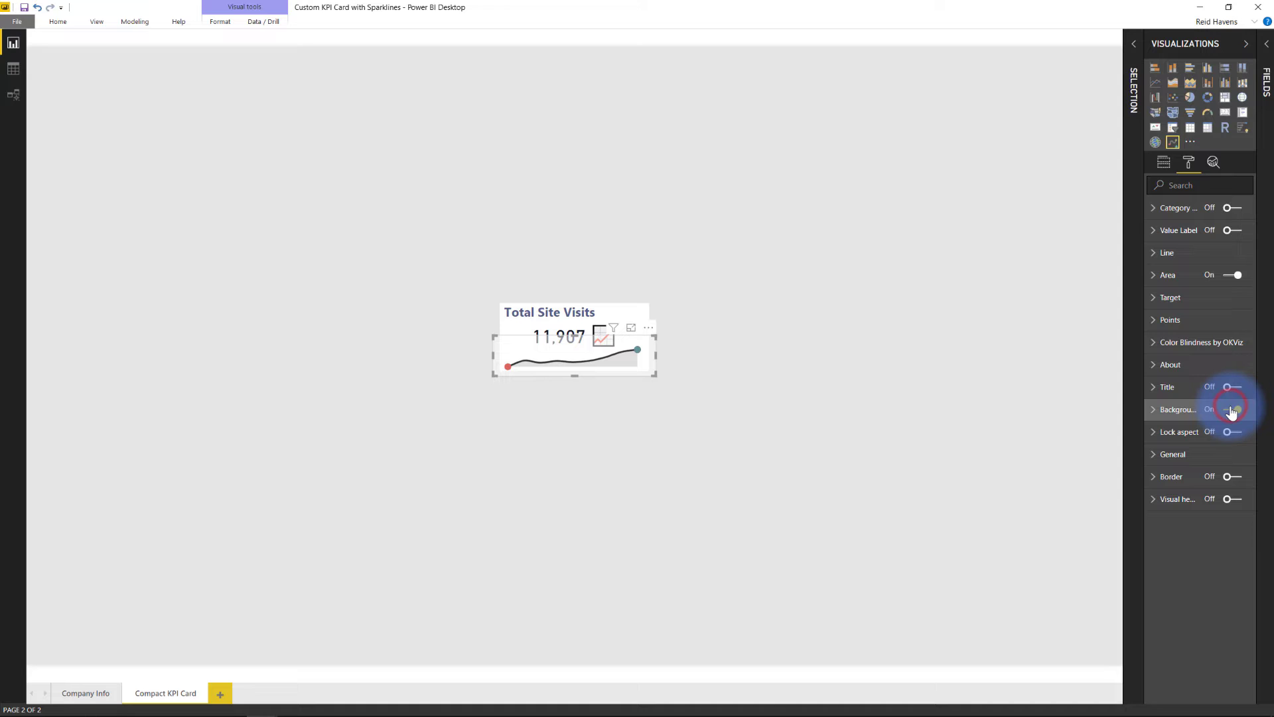
{"action": "left_click", "coordinate": [1231, 410]}
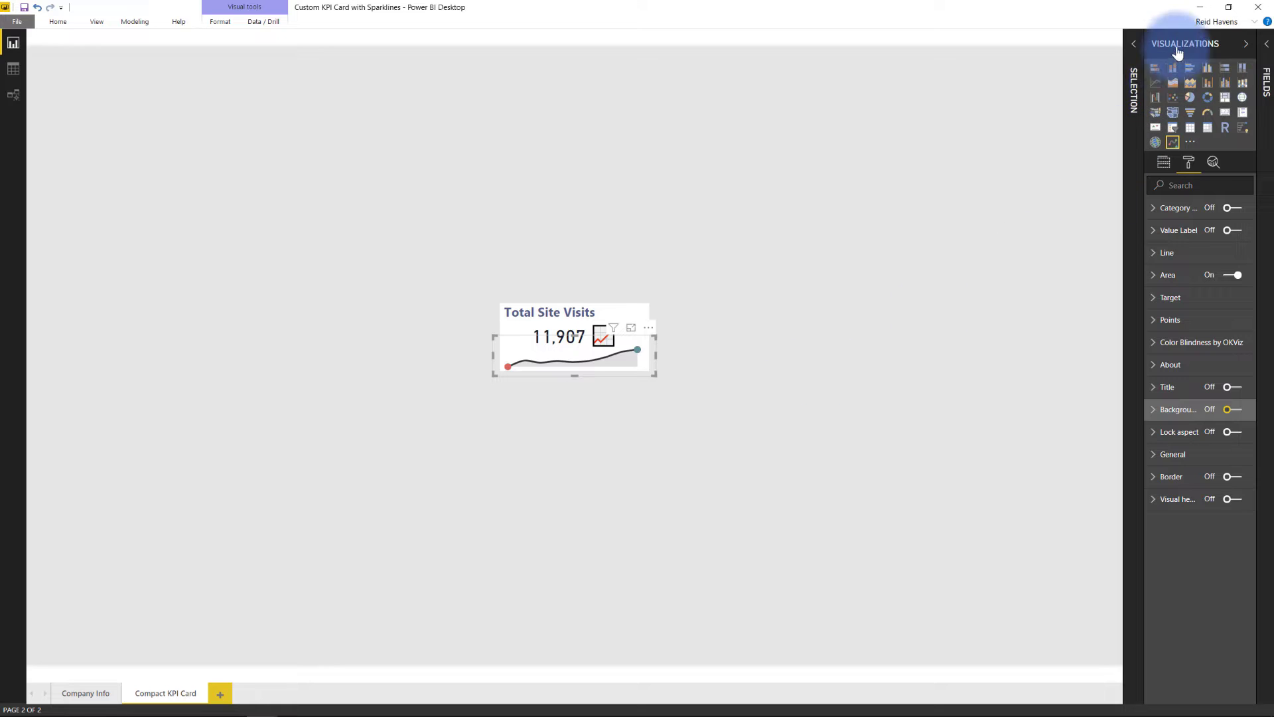
In the Selection pane, move the sparkline beneath the card, then undo that layer change.
{"action": "left_click", "coordinate": [1135, 45]}
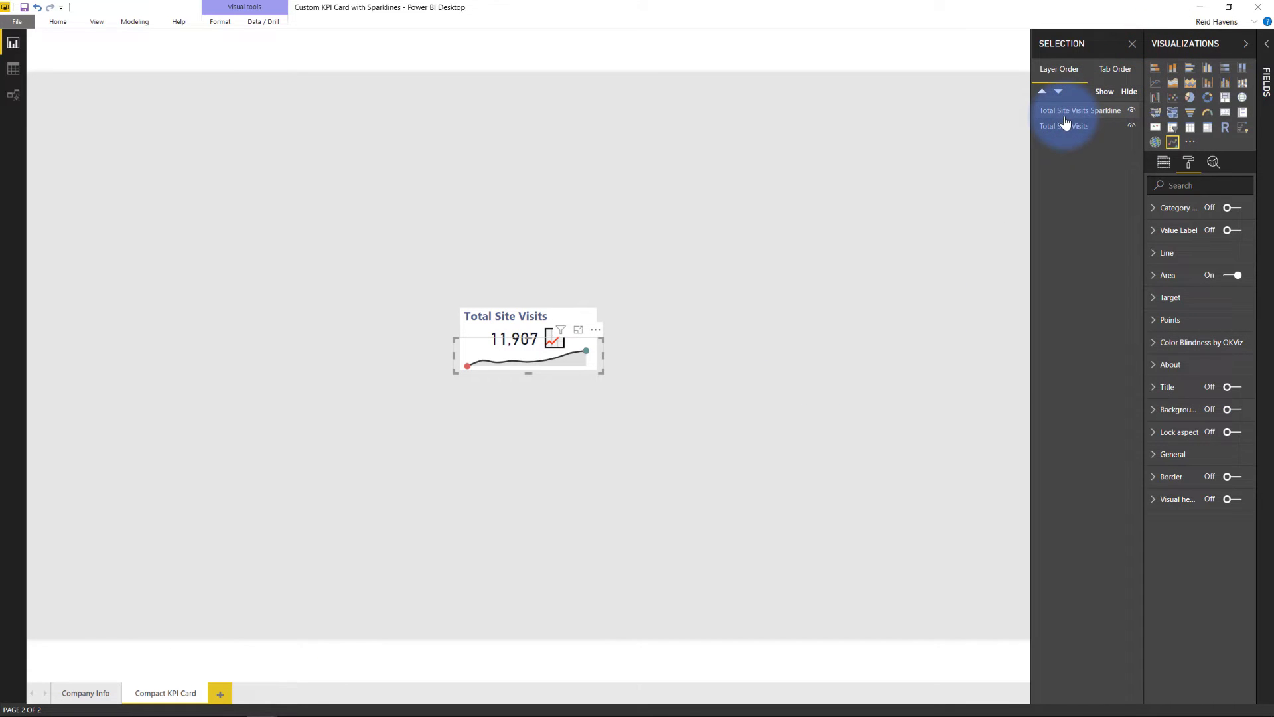
{"action": "left_click_drag", "start_coordinate": [1079, 123], "coordinate": [1075, 135]}
{"action": "left_click", "coordinate": [878, 190]}
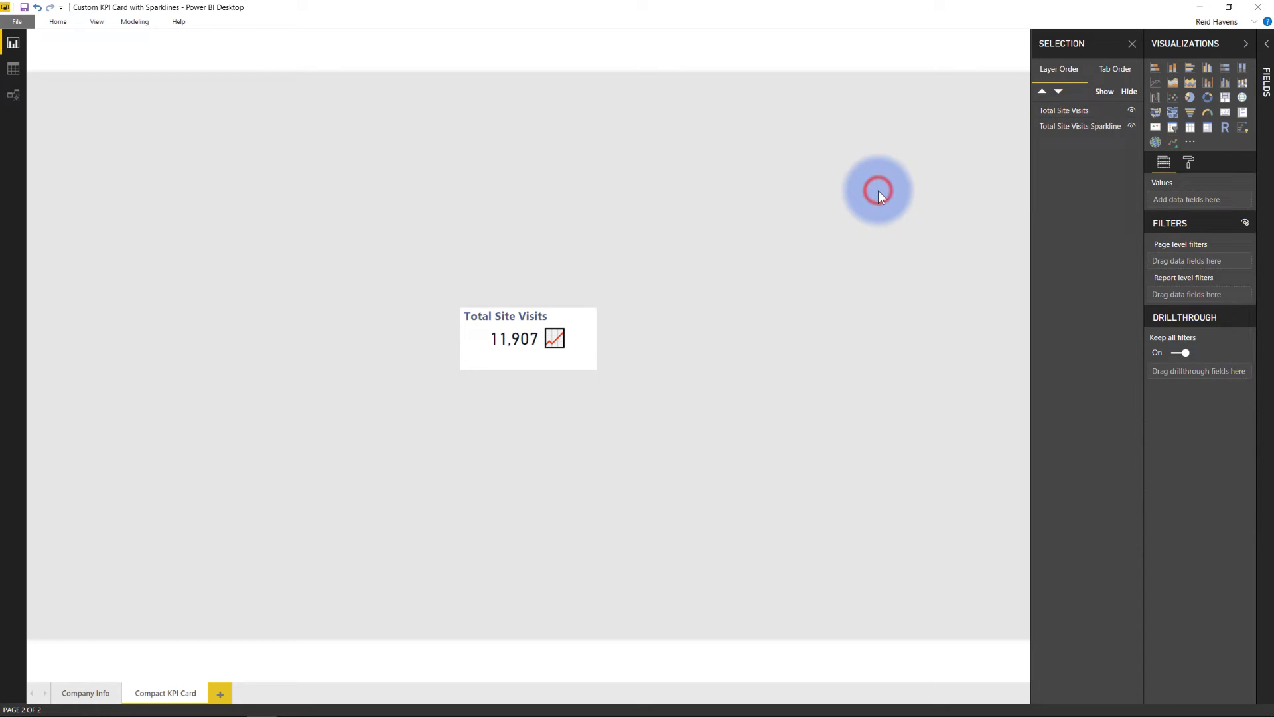
{"action": "key", "text": "ctrl+z"}
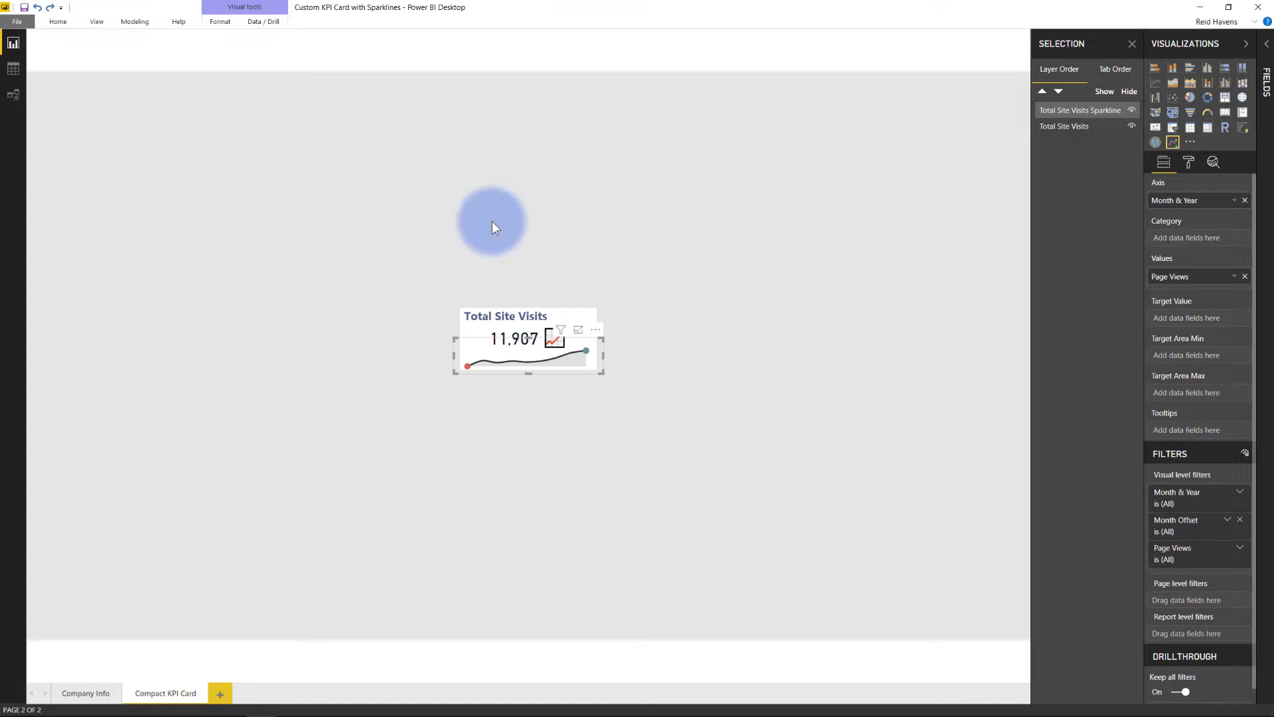
Copy and paste the Total Site Visits card, placing the duplicate at the page's upper right.
{"action": "left_click", "coordinate": [503, 310]}
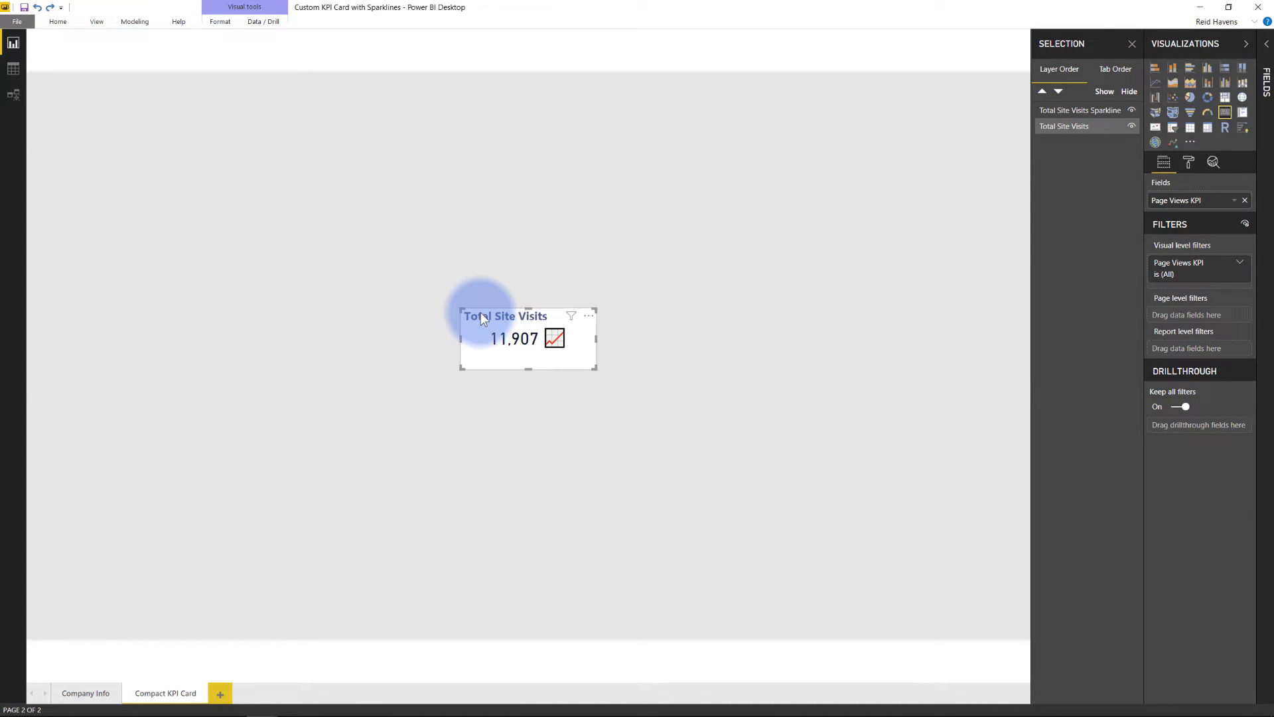
{"action": "key", "text": "ctrl+c"}
{"action": "key", "text": "ctrl+v"}
{"action": "left_click_drag", "start_coordinate": [500, 327], "coordinate": [961, 180]}
{"action": "left_click", "coordinate": [1078, 43]}
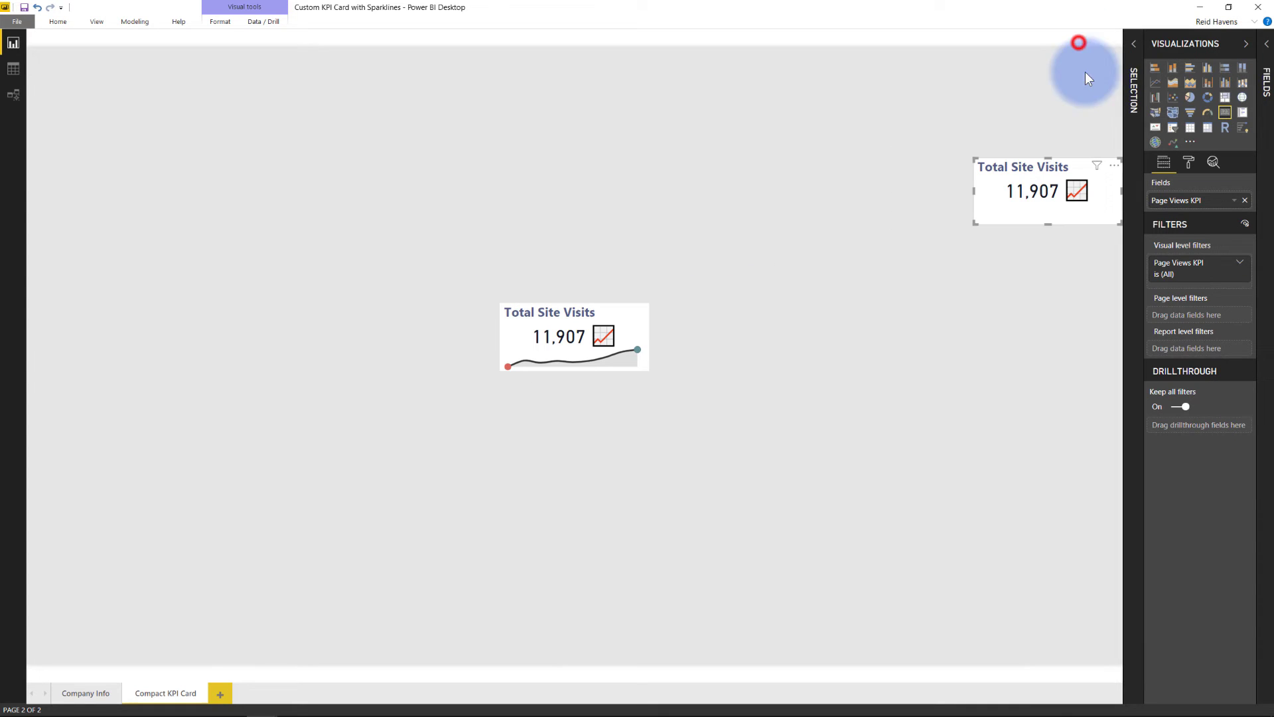
{"action": "left_click_drag", "start_coordinate": [1061, 156], "coordinate": [1048, 159]}
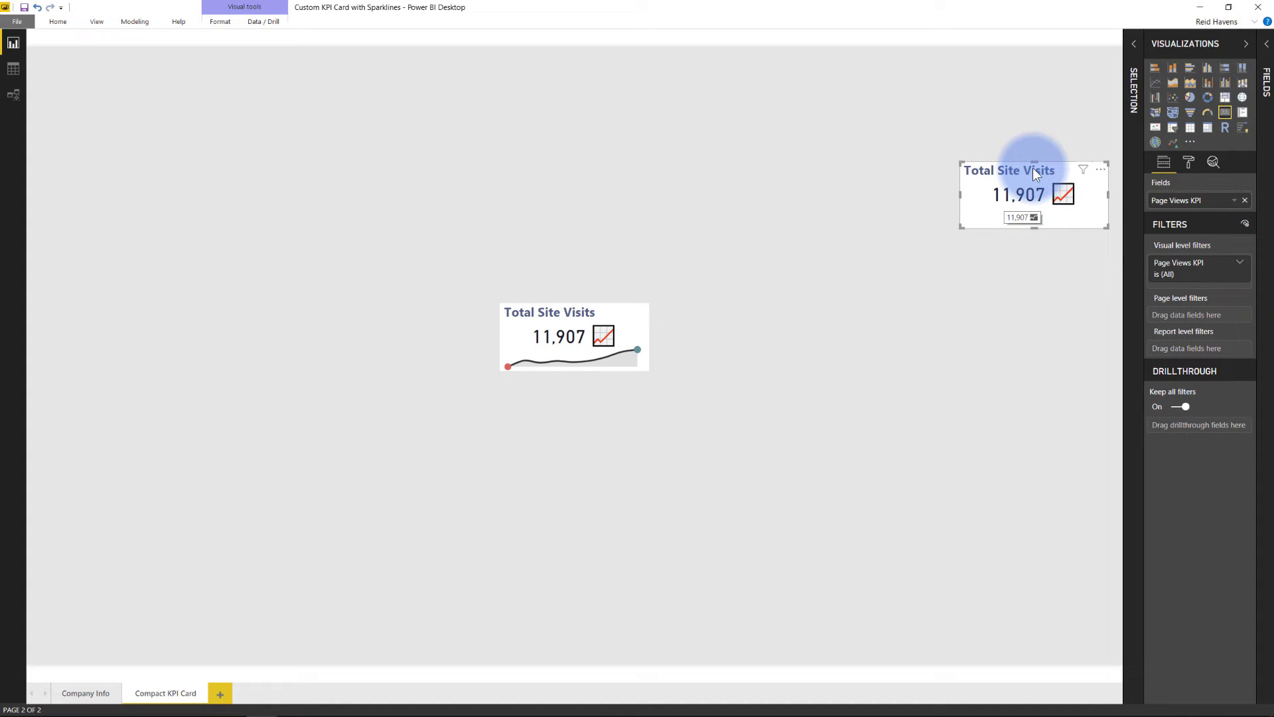
Expand the copied card's category label settings, try a dark colour, then restore white.
{"action": "left_click", "coordinate": [1190, 164]}
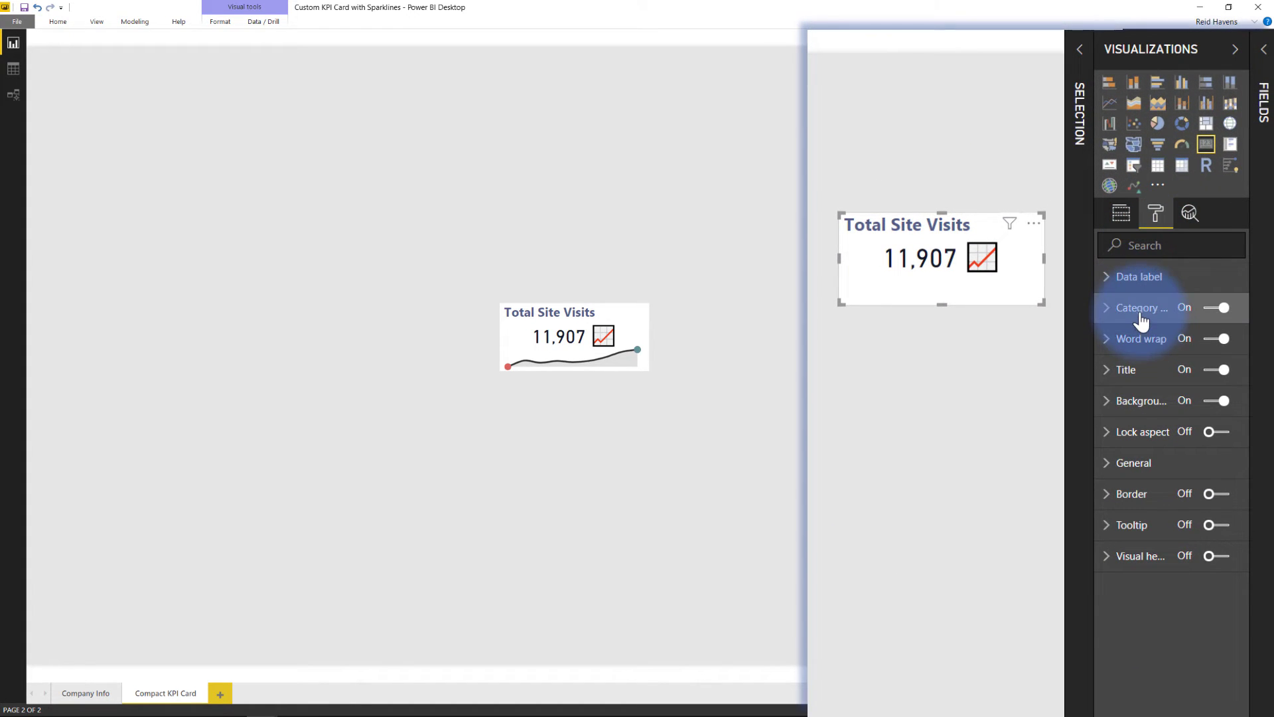
{"action": "left_click", "coordinate": [1096, 307]}
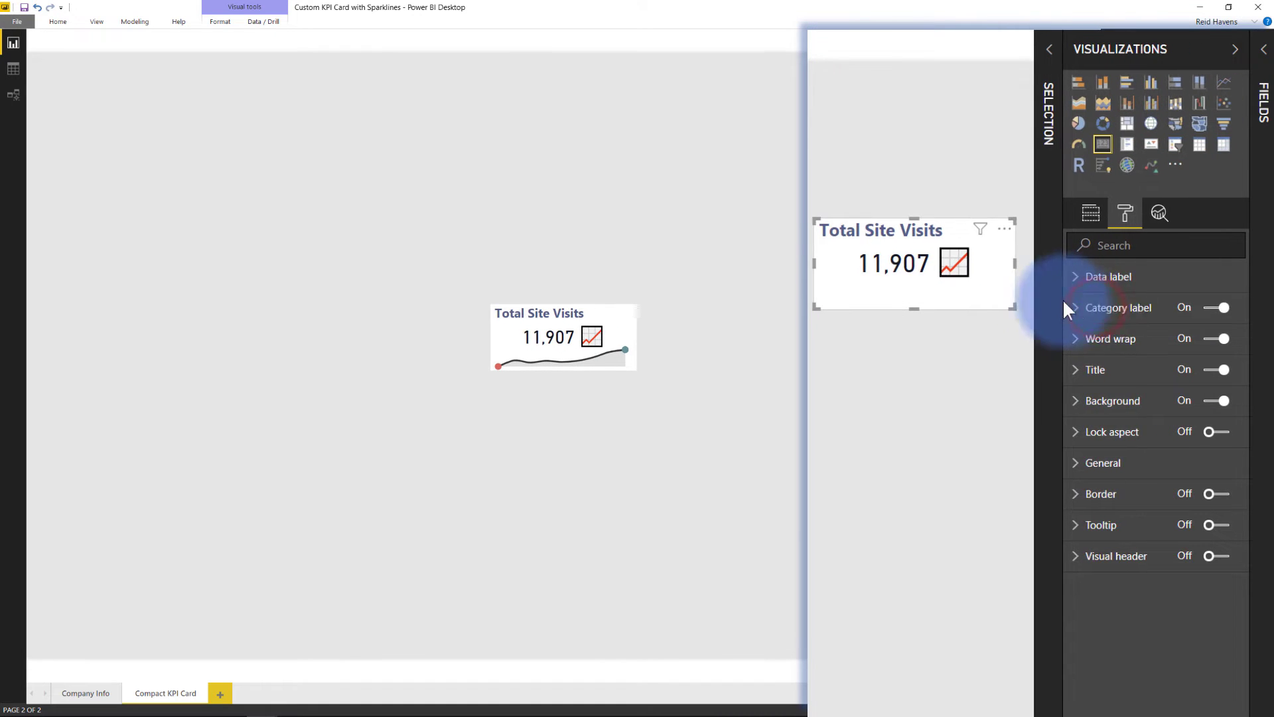
{"action": "left_click", "coordinate": [1095, 317]}
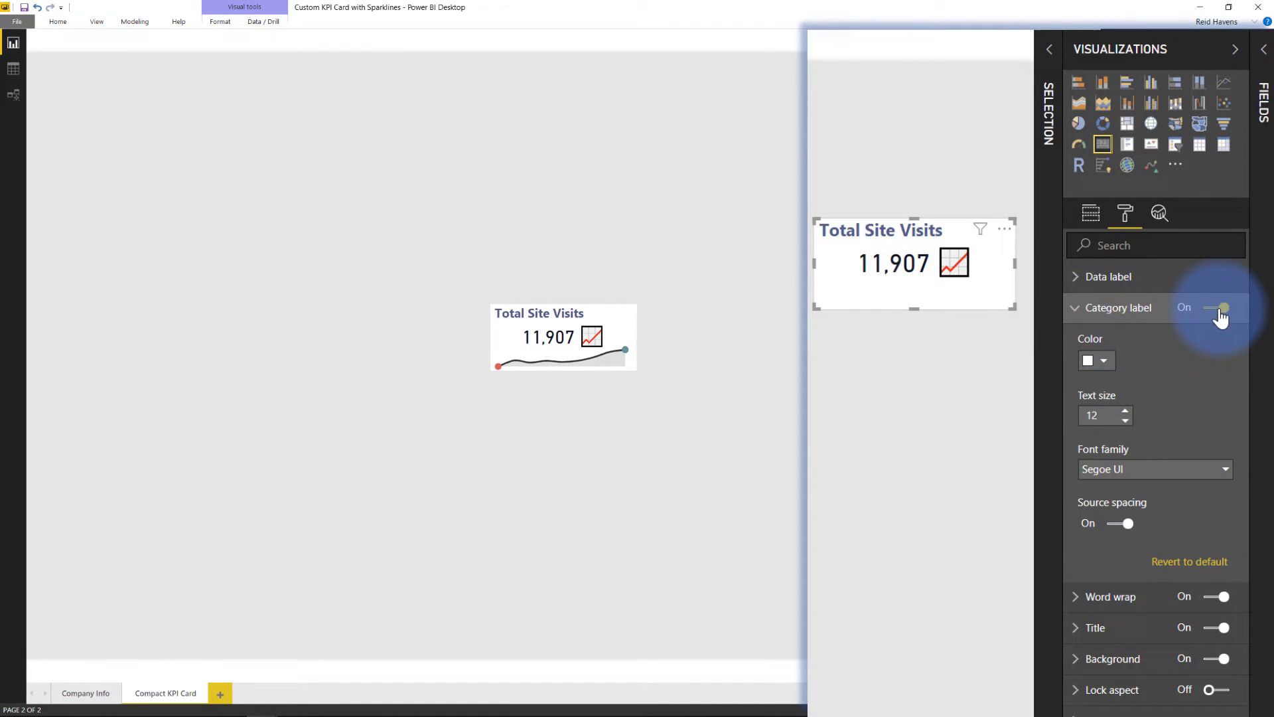
{"action": "left_click", "coordinate": [1098, 360]}
{"action": "left_click", "coordinate": [1092, 401]}
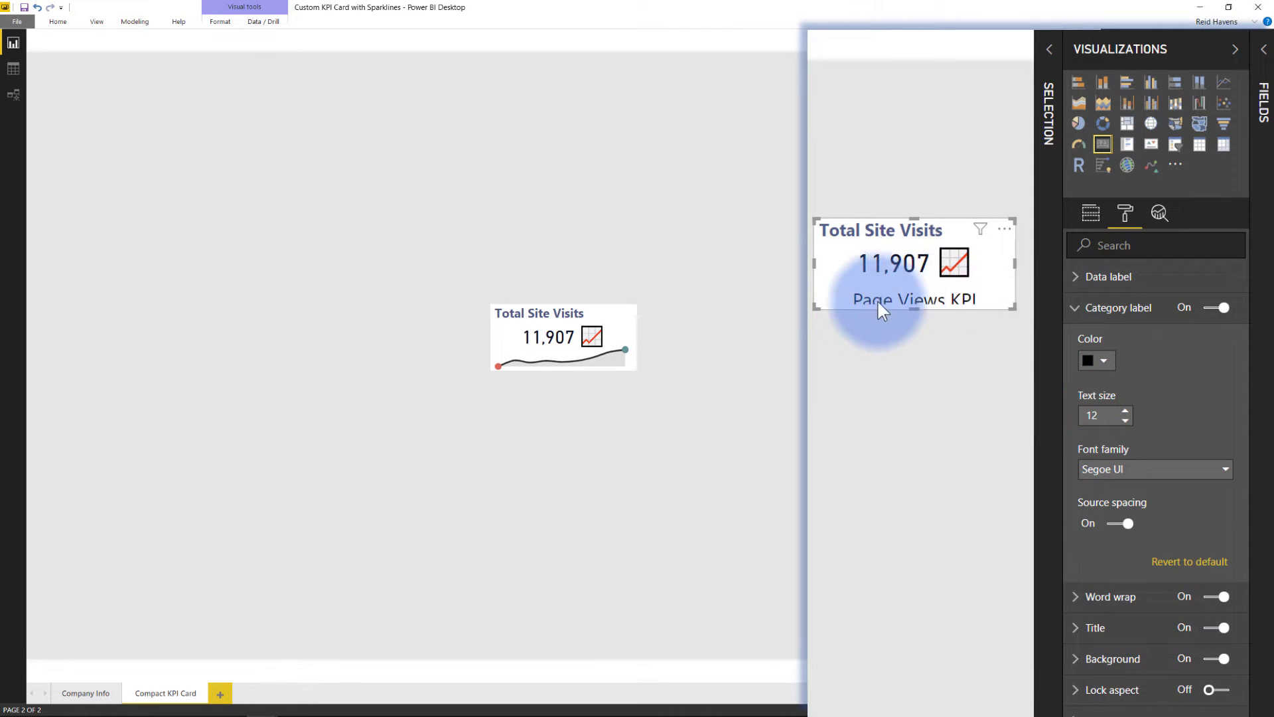
{"action": "left_click", "coordinate": [1093, 359]}
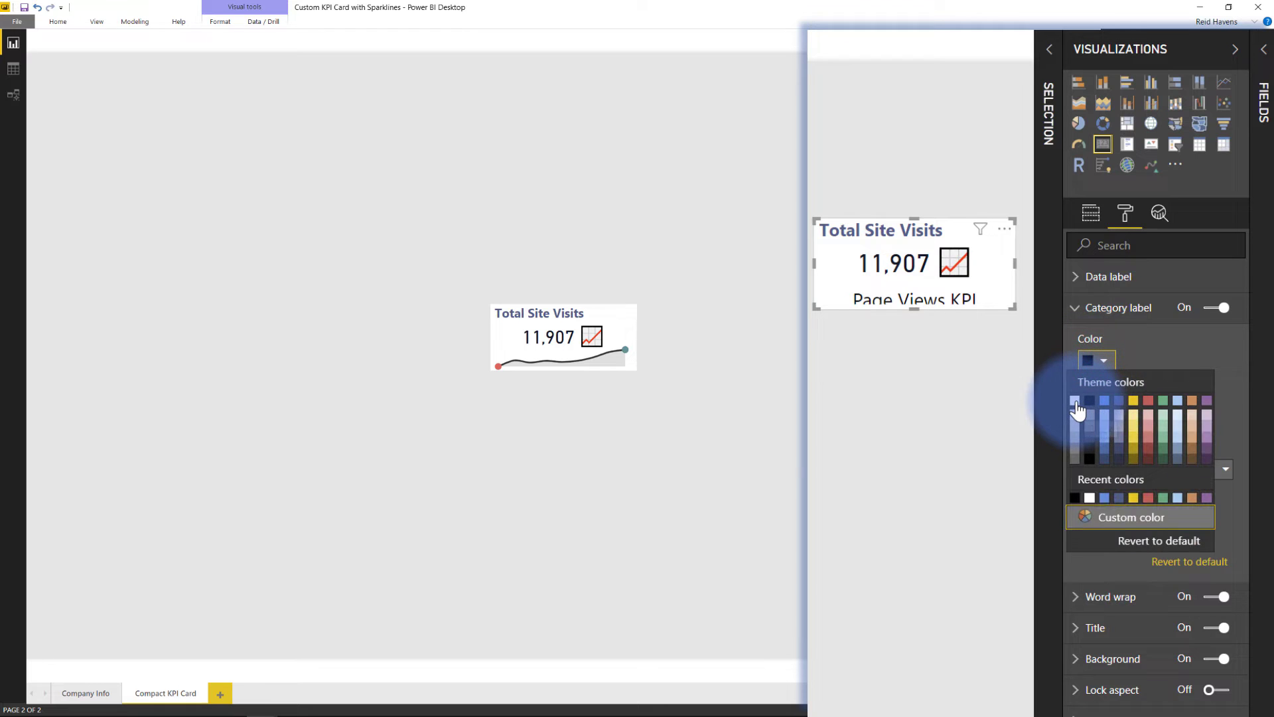
{"action": "left_click", "coordinate": [1074, 400]}
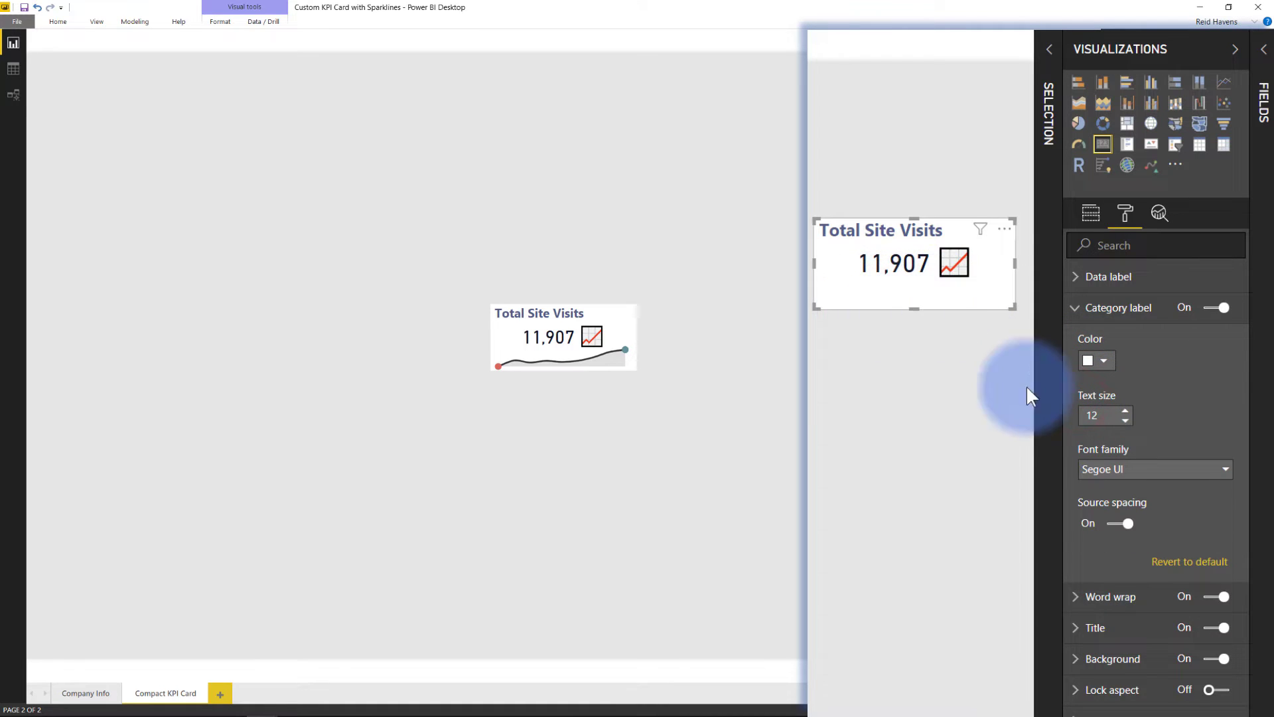
Try category label text sizes 11 and 16, restore 12, then switch the label off.
{"action": "left_click", "coordinate": [1125, 421]}
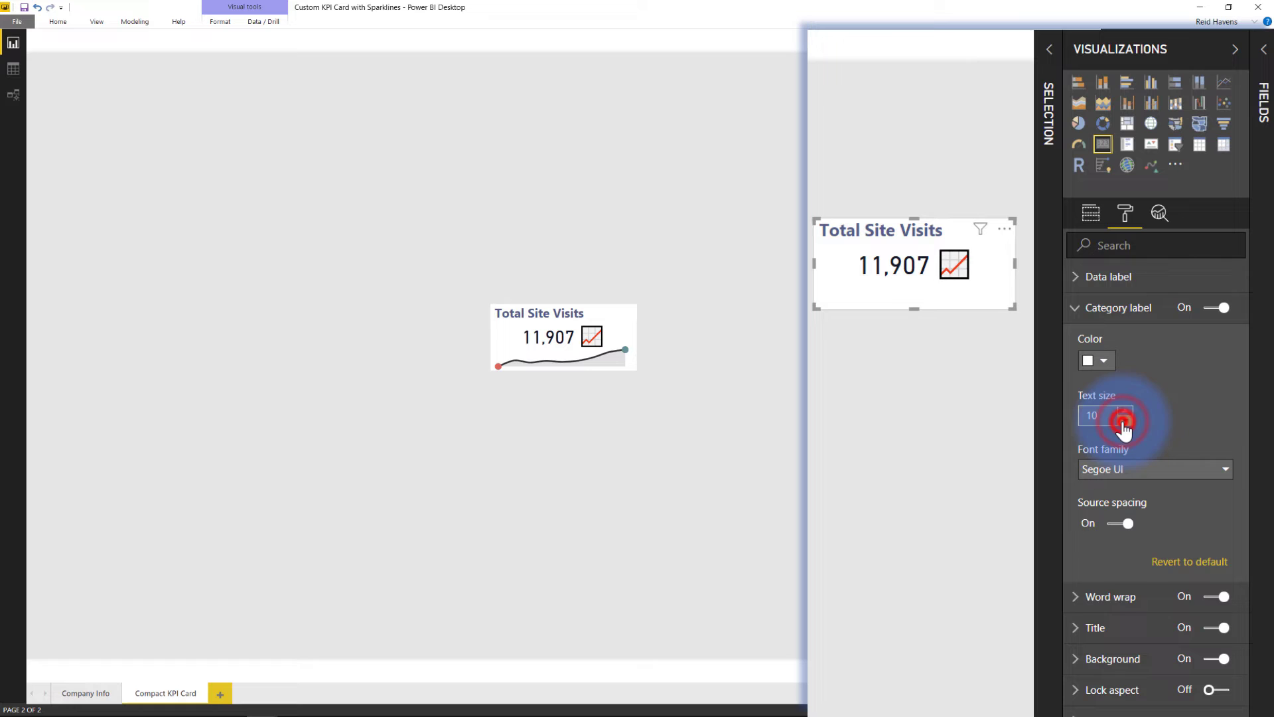
{"action": "left_click", "coordinate": [1126, 412]}
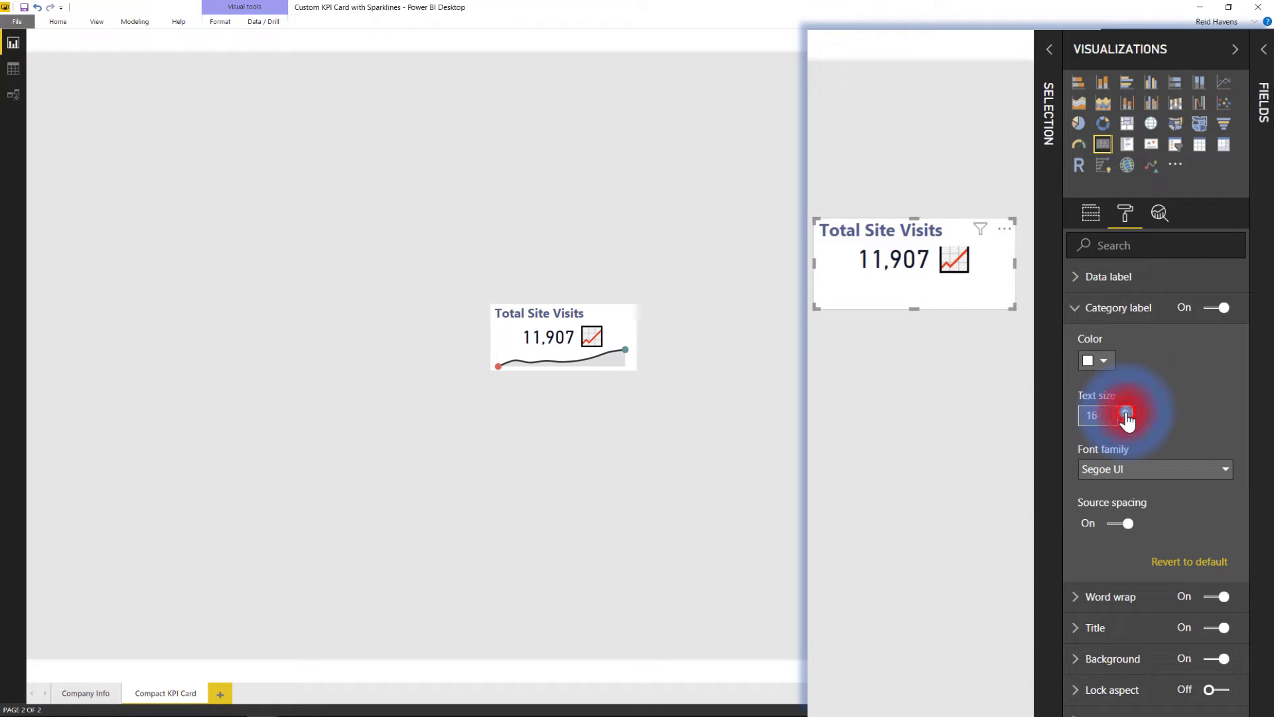
{"action": "left_click", "coordinate": [1126, 420]}
{"action": "left_click", "coordinate": [1126, 421]}
{"action": "left_click", "coordinate": [1125, 421]}
{"action": "left_click", "coordinate": [1125, 420]}
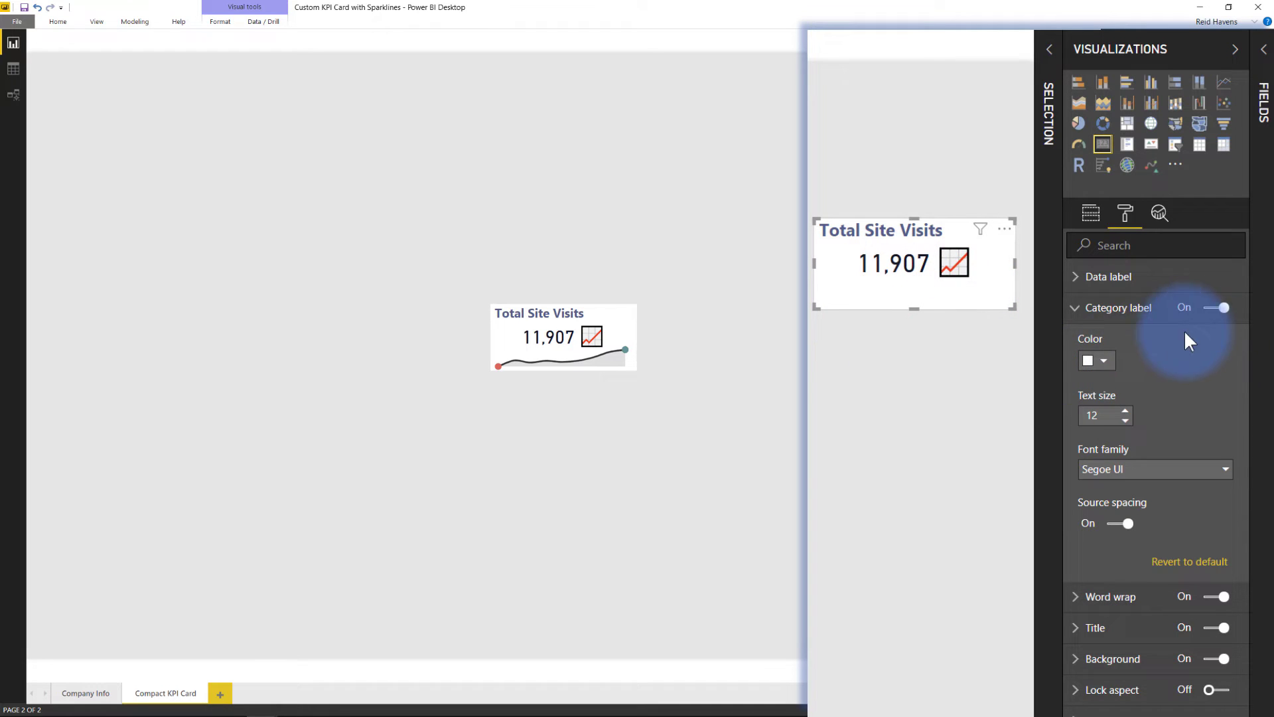
{"action": "left_click", "coordinate": [1220, 310]}
{"action": "left_click", "coordinate": [1220, 310]}
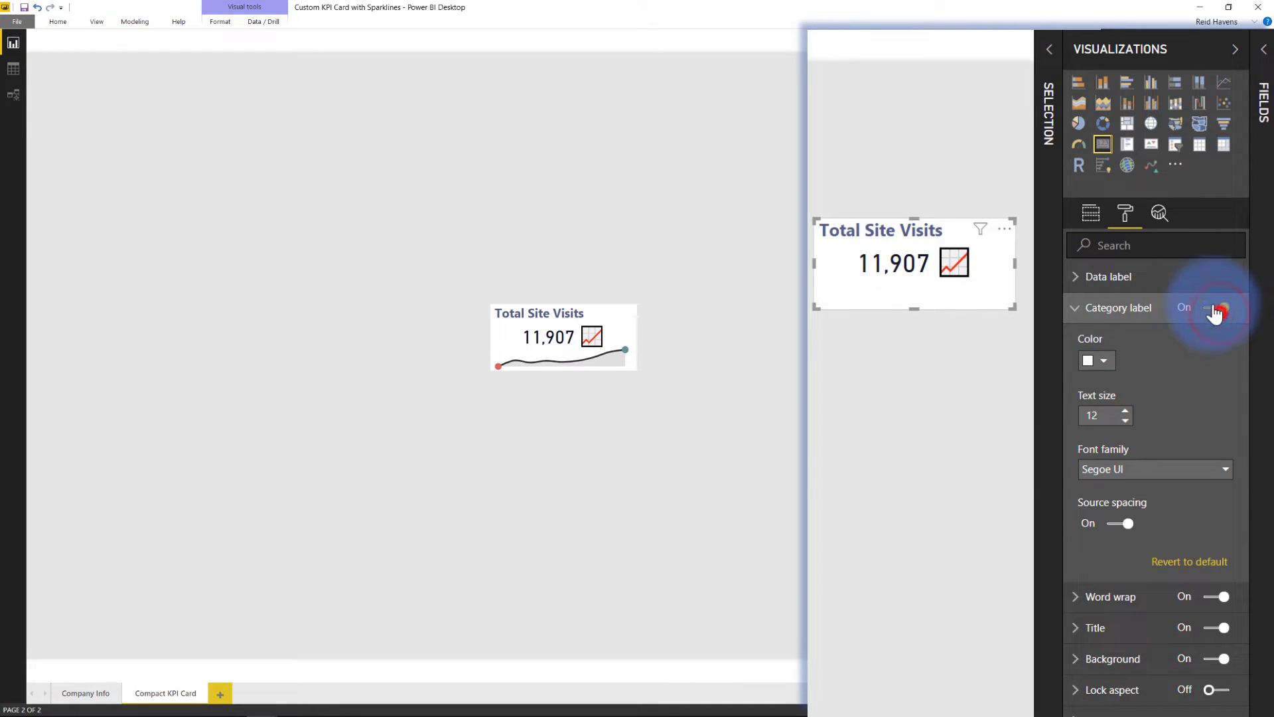
{"action": "left_click", "coordinate": [1218, 310]}
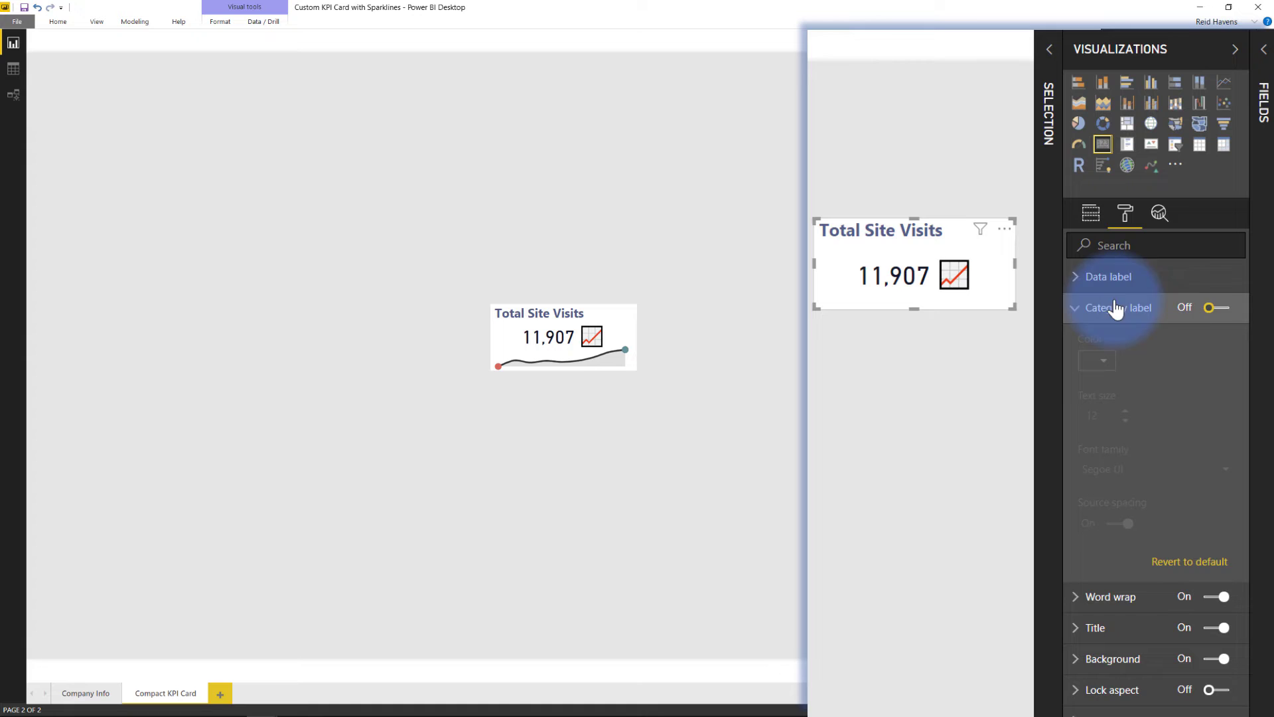
Turn the category label back on, and expand the DAX table in a widened Fields pane.
{"action": "left_click", "coordinate": [1213, 308]}
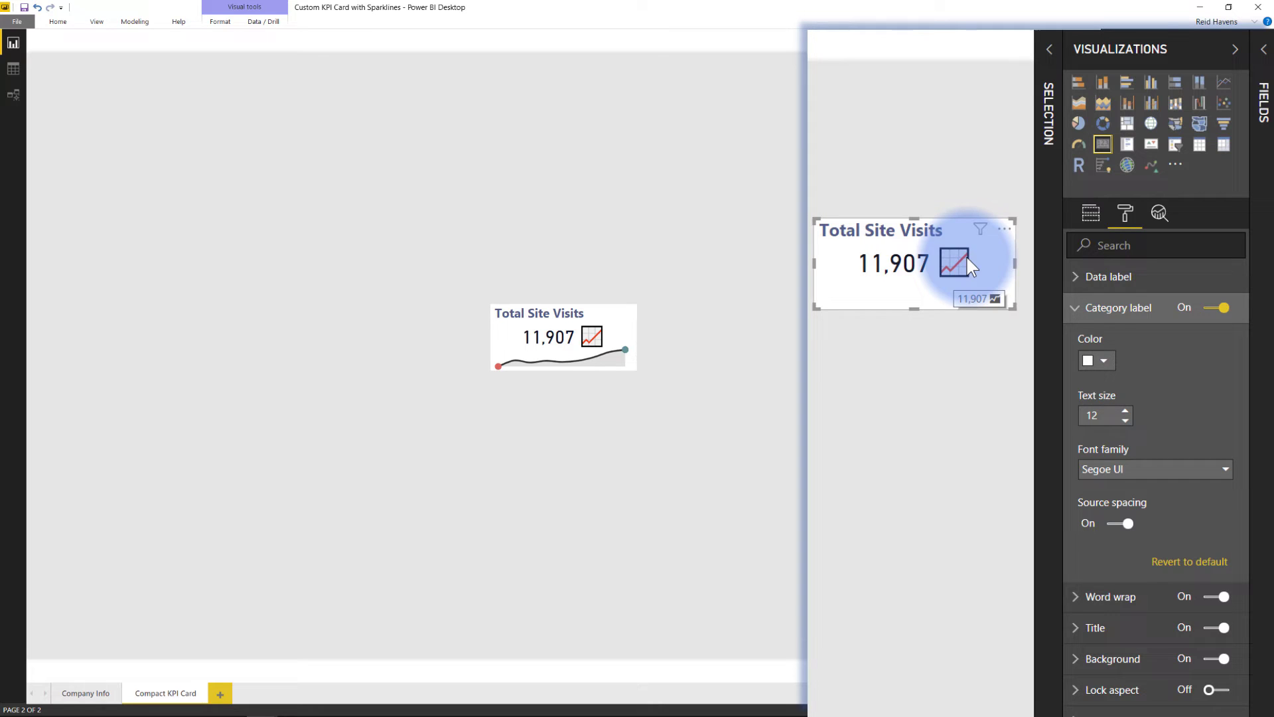
{"action": "left_click", "coordinate": [1262, 53]}
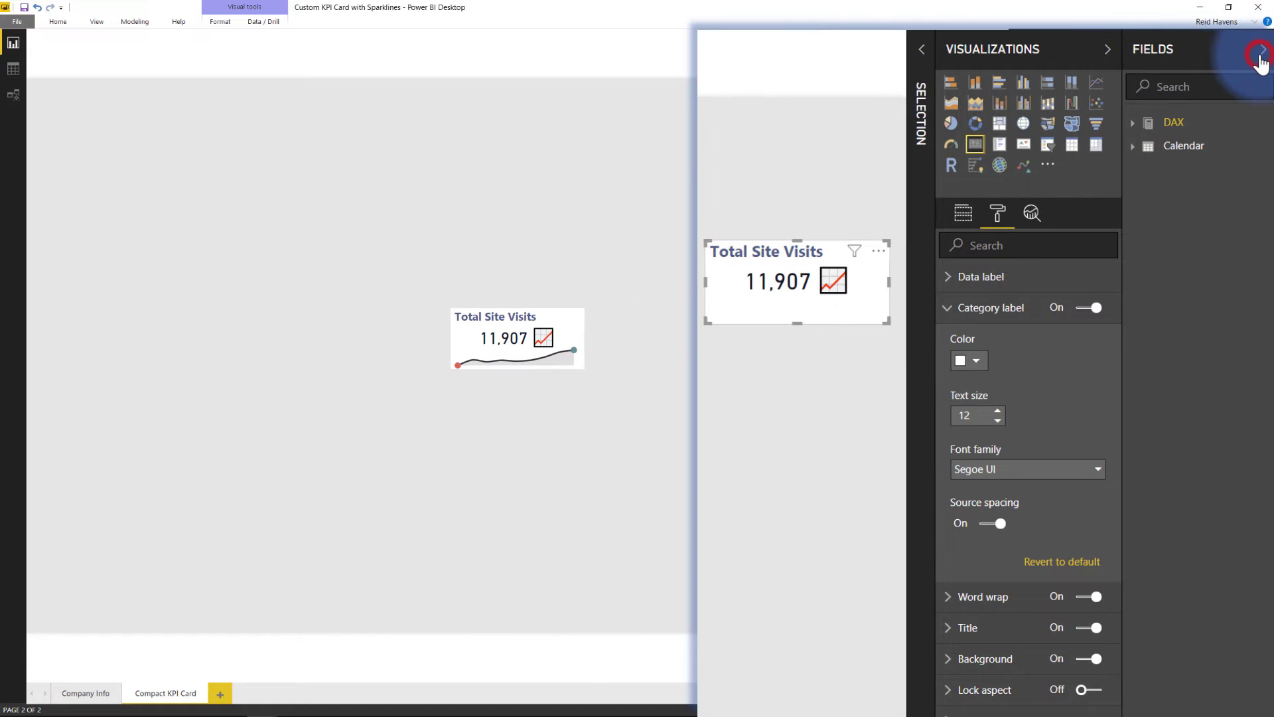
{"action": "left_click", "coordinate": [1127, 125]}
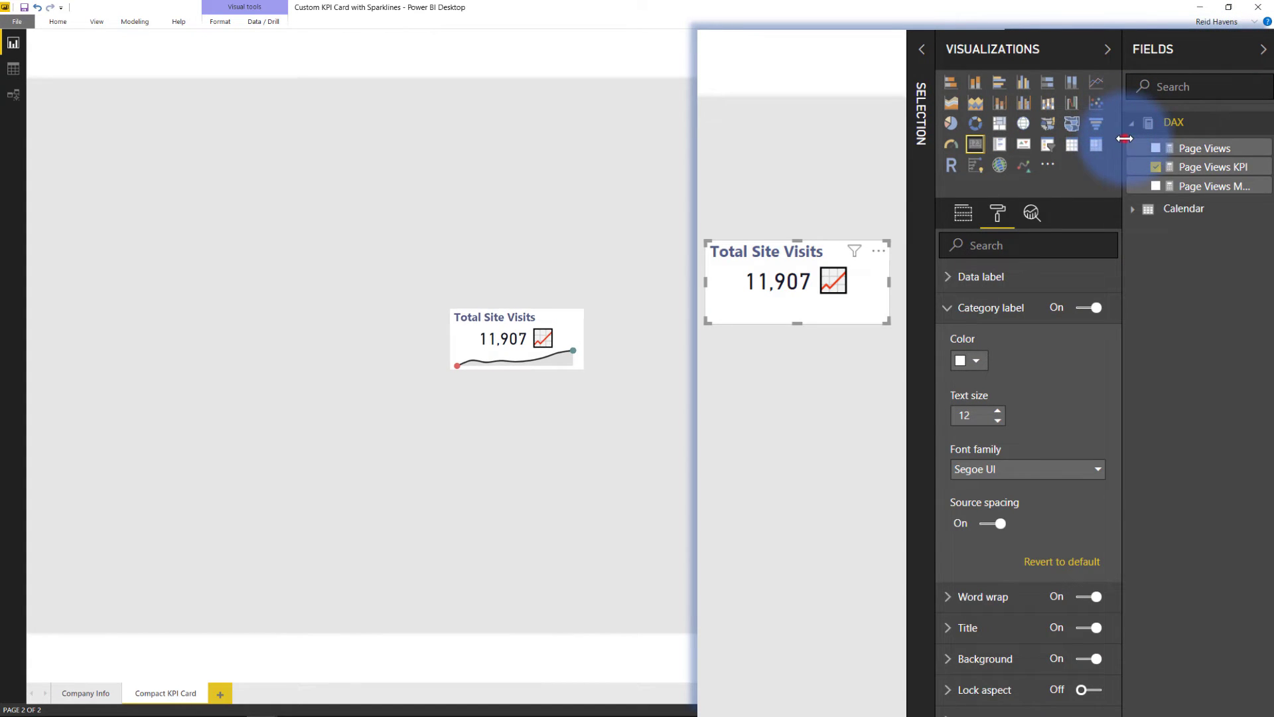
{"action": "left_click_drag", "start_coordinate": [1122, 136], "coordinate": [1067, 126]}
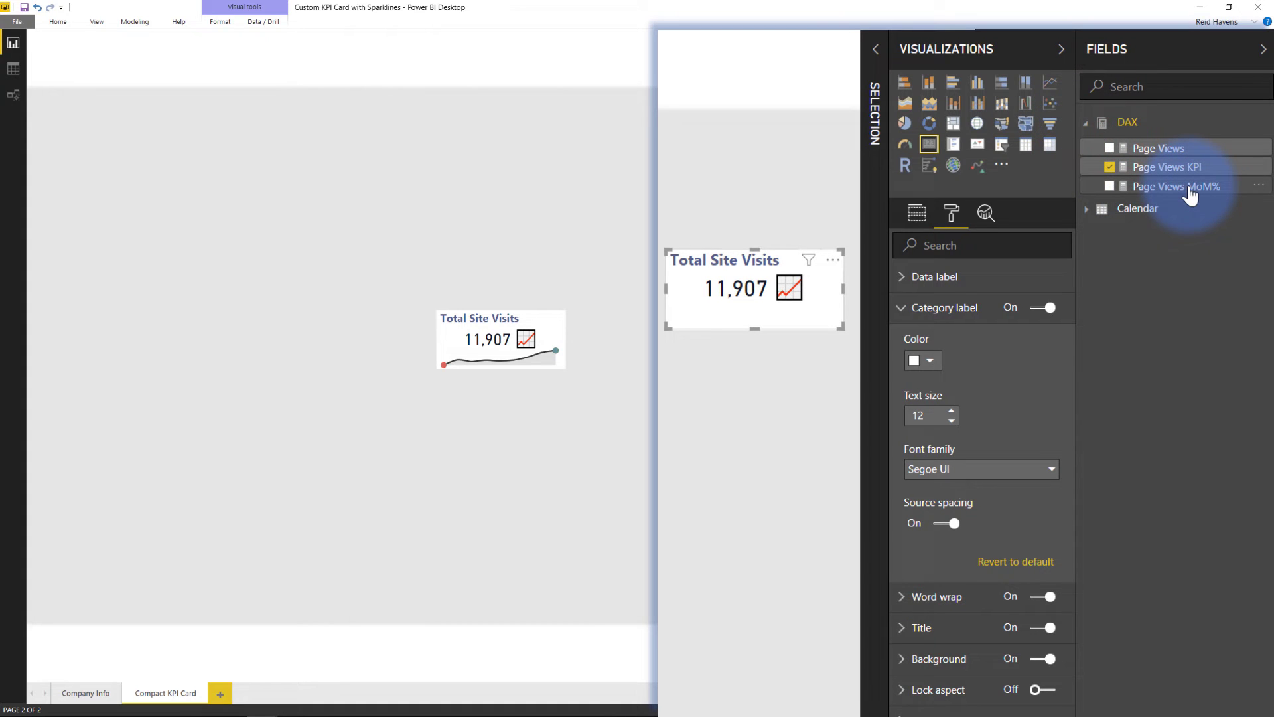
{"action": "right_click", "coordinate": [1128, 129]}
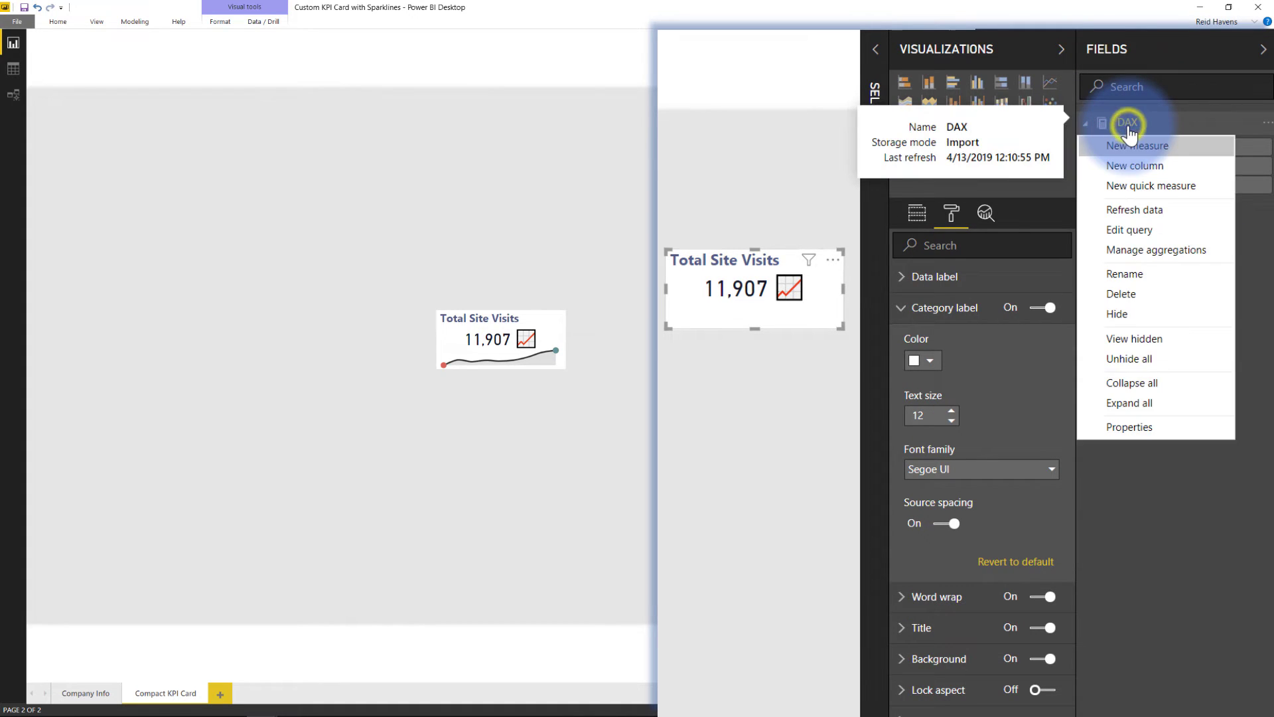
{"action": "left_click", "coordinate": [1145, 186]}
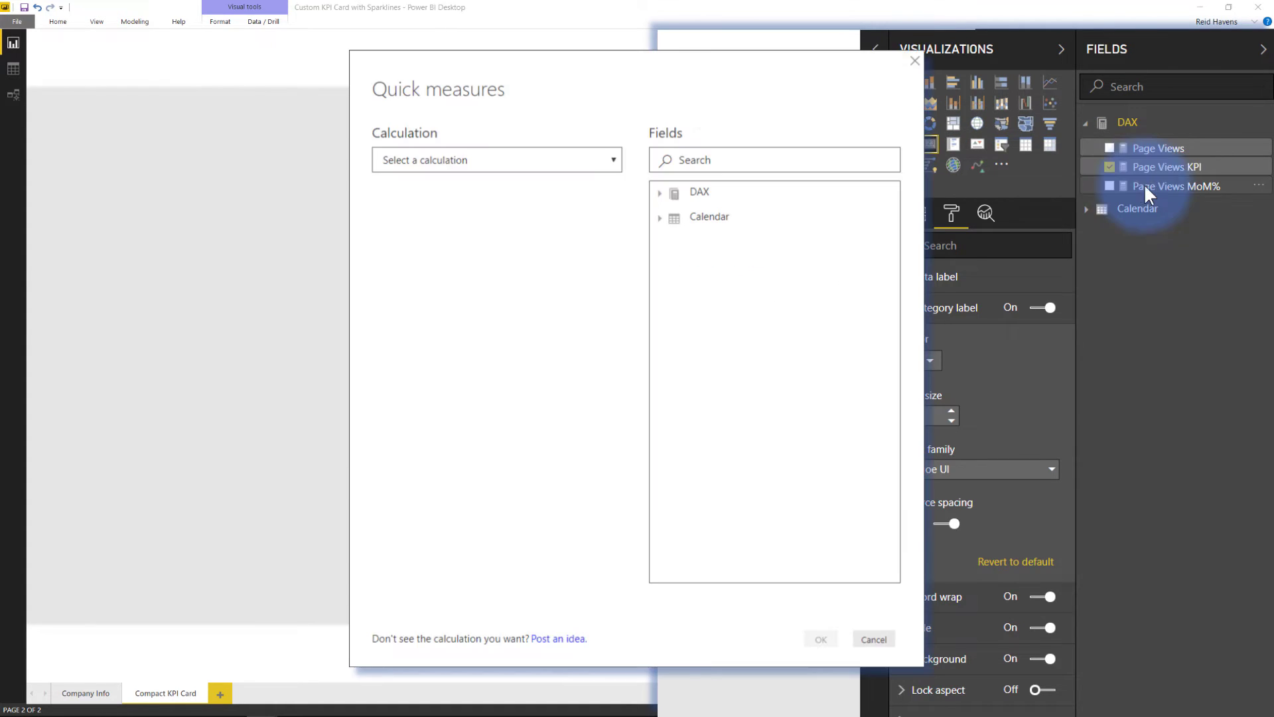
{"action": "left_click", "coordinate": [536, 160]}
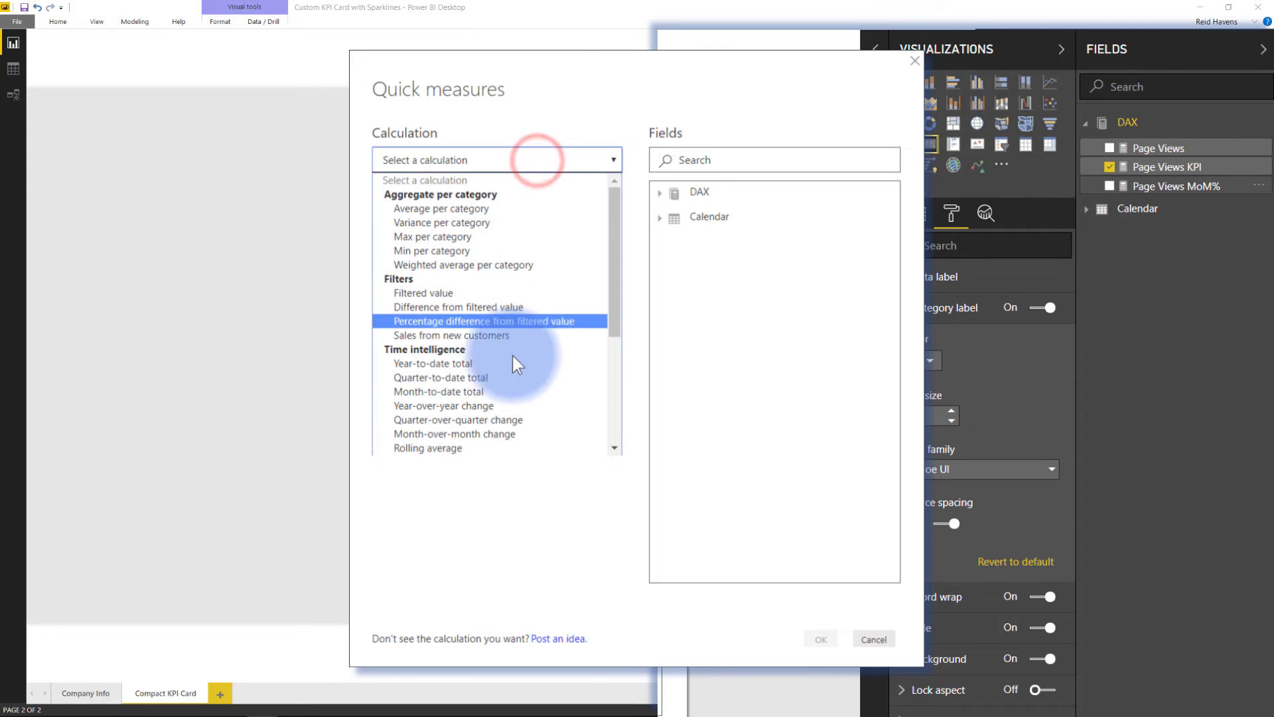
{"action": "left_click", "coordinate": [483, 433]}
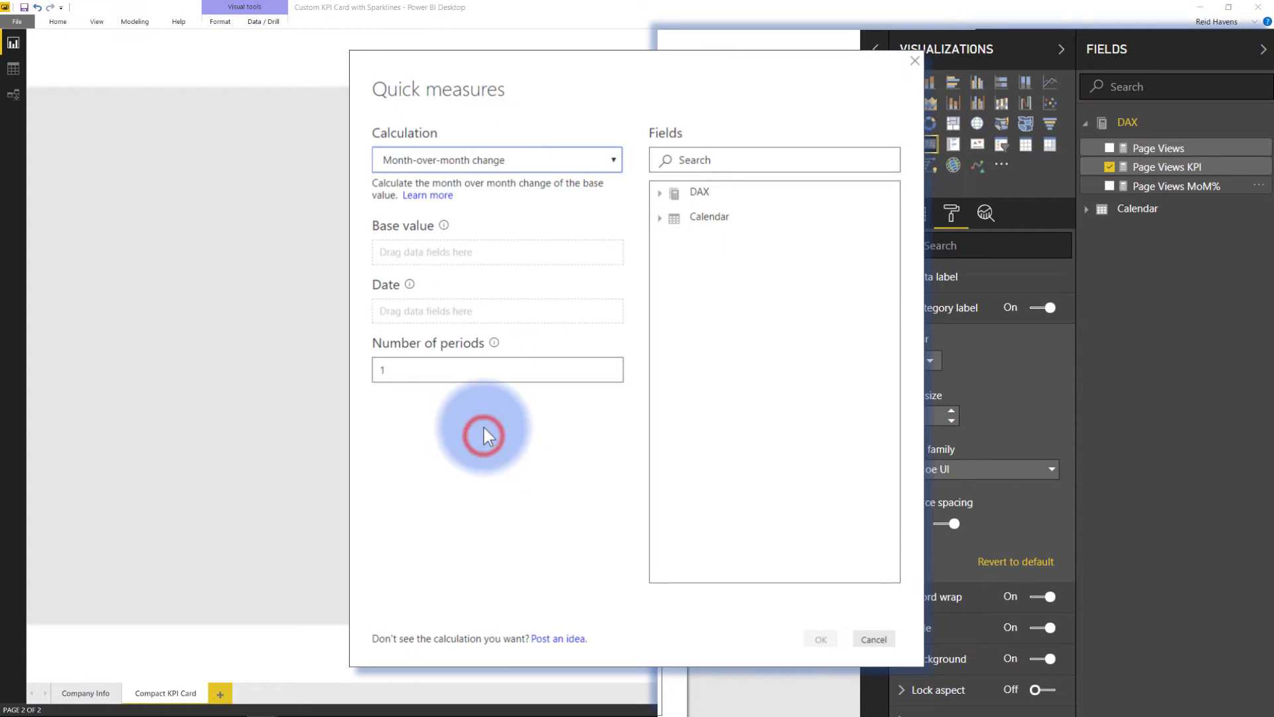
{"action": "left_click", "coordinate": [659, 193]}
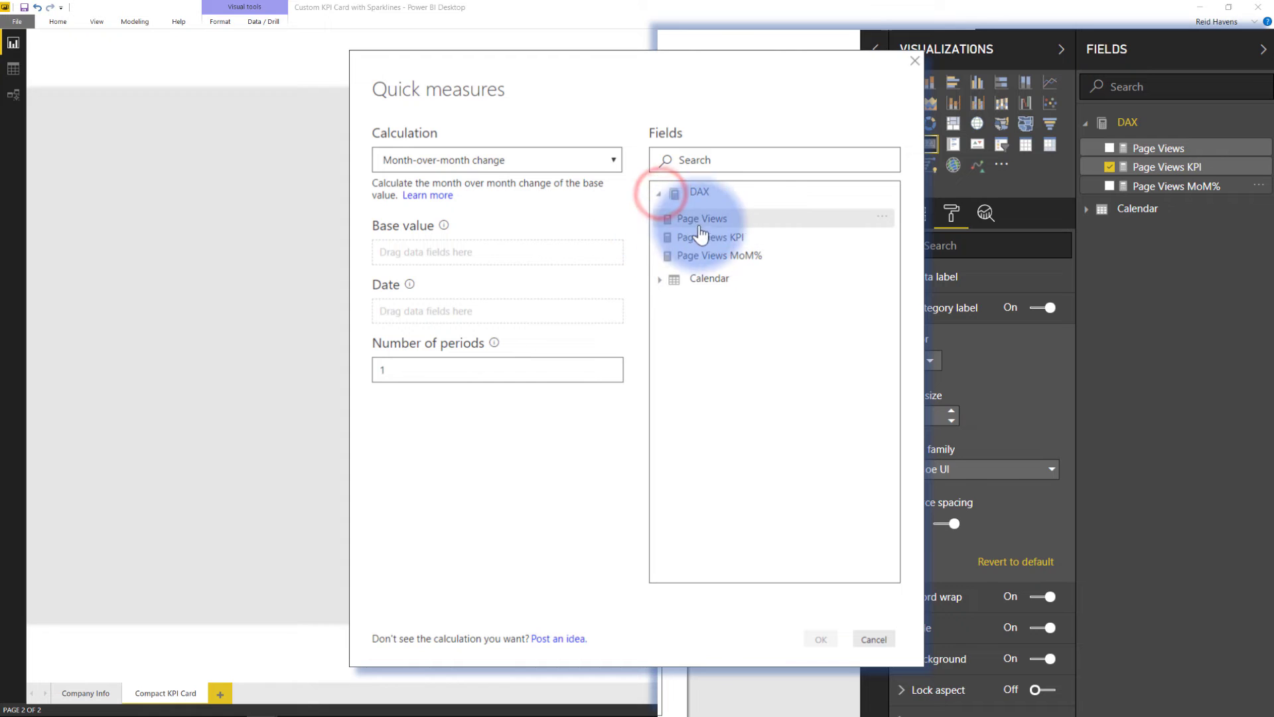
{"action": "left_click_drag", "start_coordinate": [700, 218], "coordinate": [459, 254]}
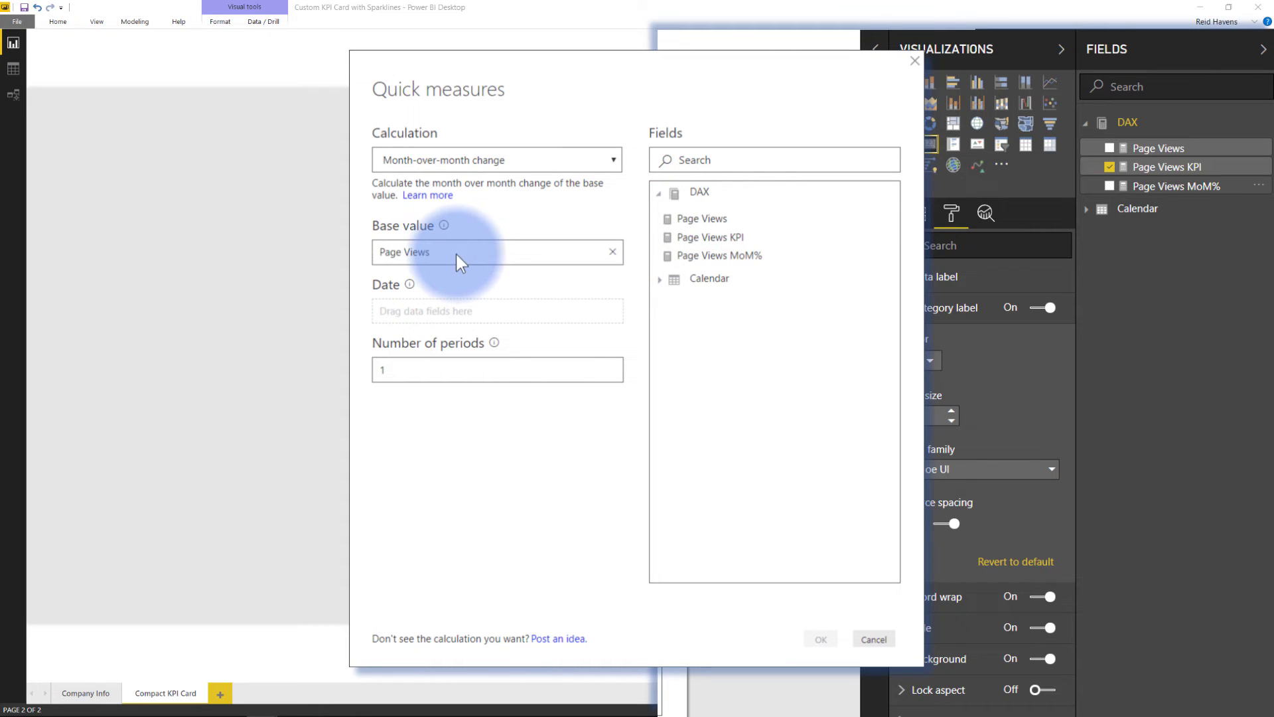
{"action": "left_click", "coordinate": [659, 193]}
{"action": "left_click", "coordinate": [659, 218]}
{"action": "left_click_drag", "start_coordinate": [688, 261], "coordinate": [464, 312]}
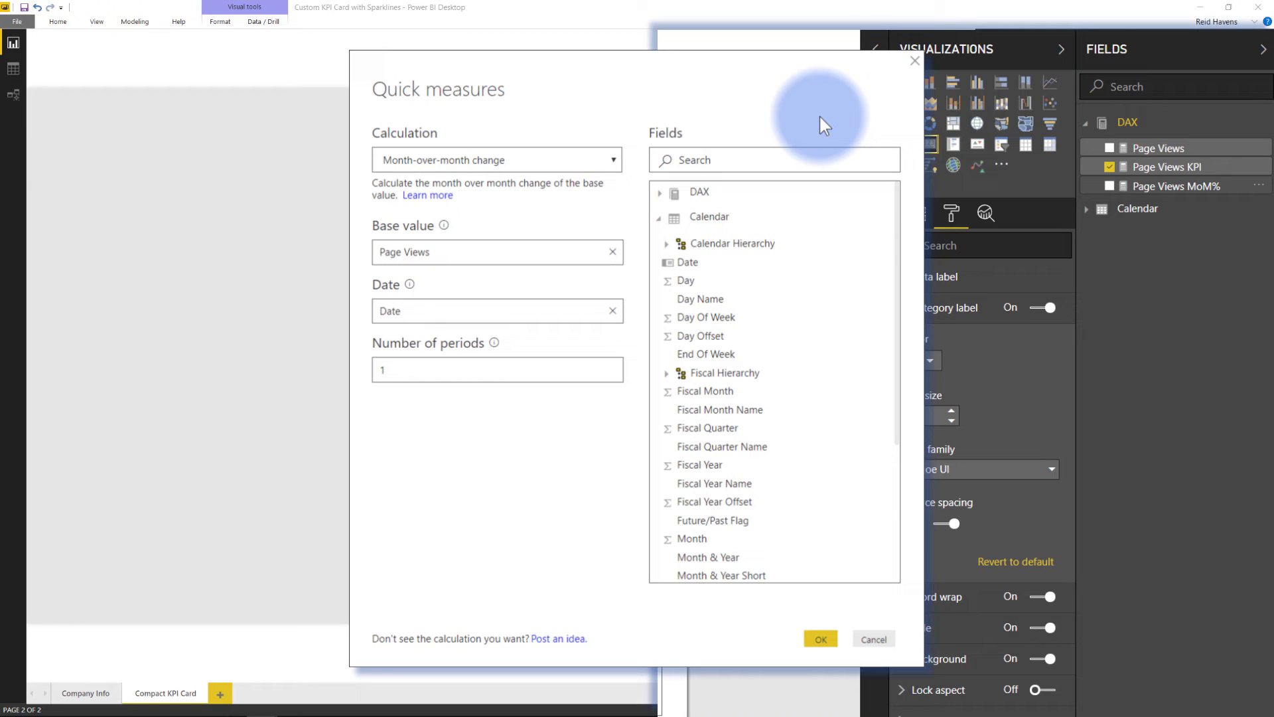
{"action": "left_click", "coordinate": [874, 639]}
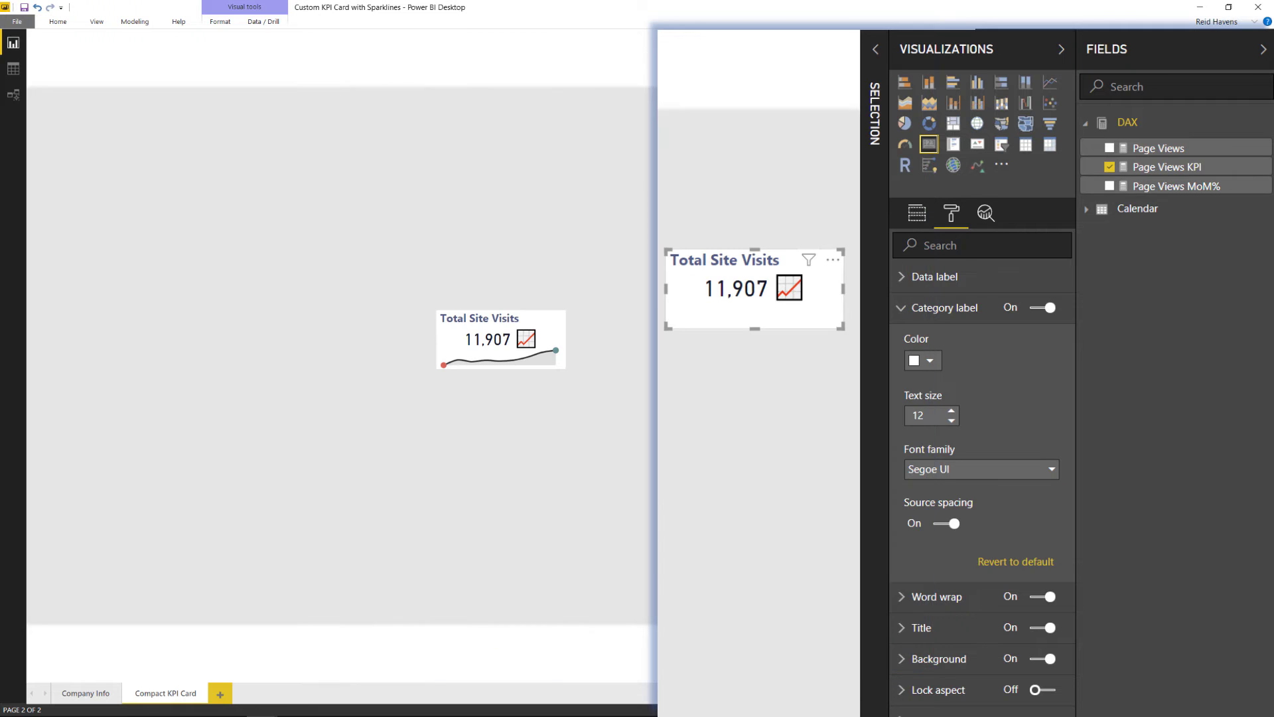
Show the Page Views MoM% formula and place the cursor on its DIVIDE line.
{"action": "left_click", "coordinate": [1157, 191]}
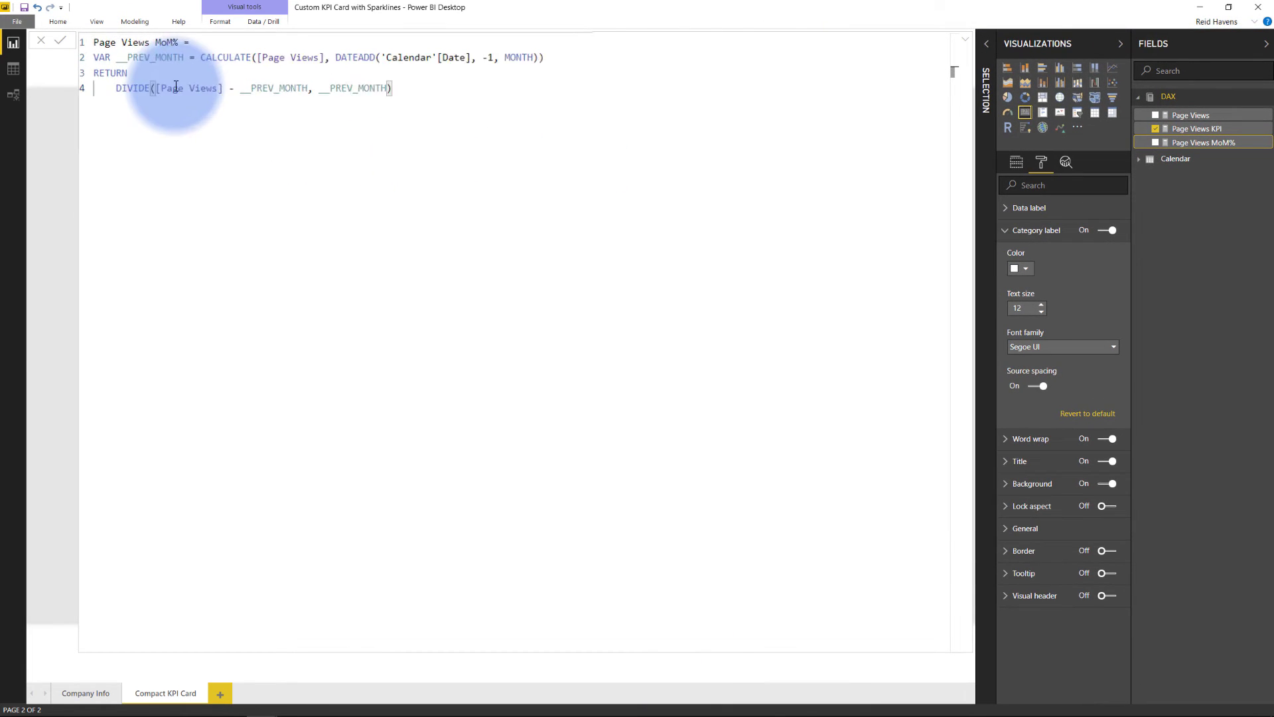
{"action": "scroll", "coordinate": [176, 87], "scroll_direction": "up", "scroll_amount": 3}
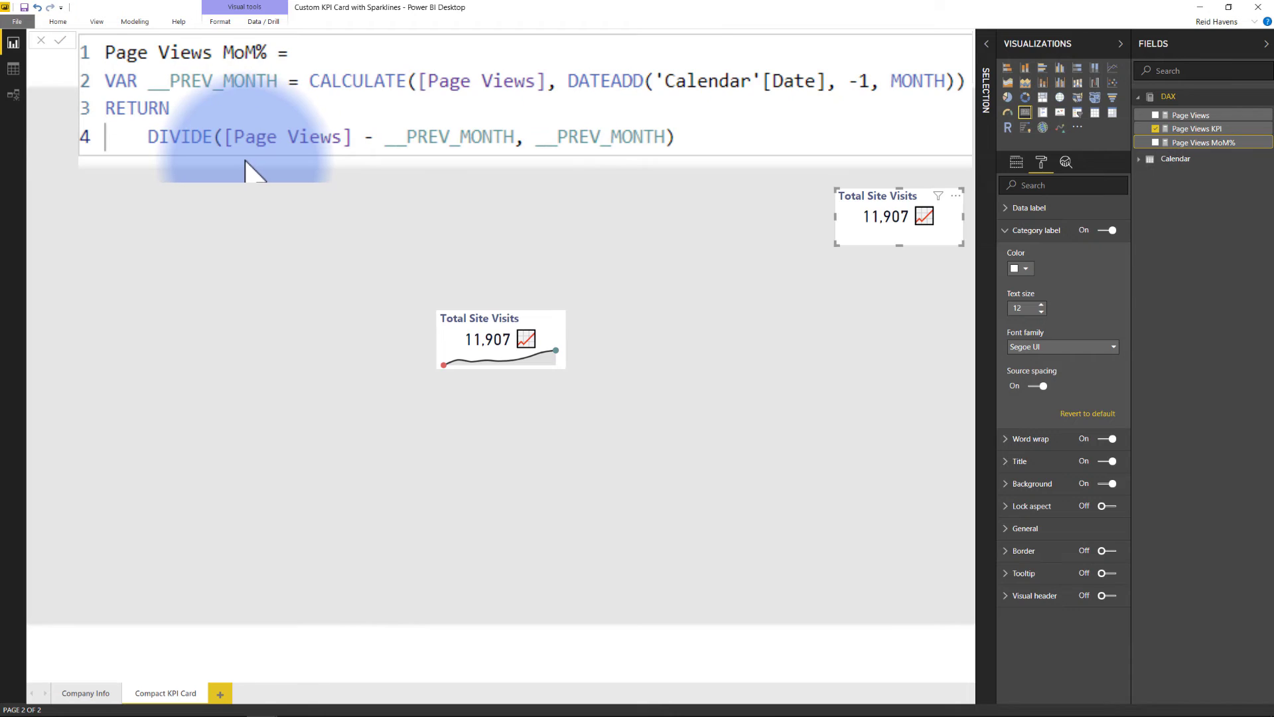
{"action": "left_click", "coordinate": [258, 137]}
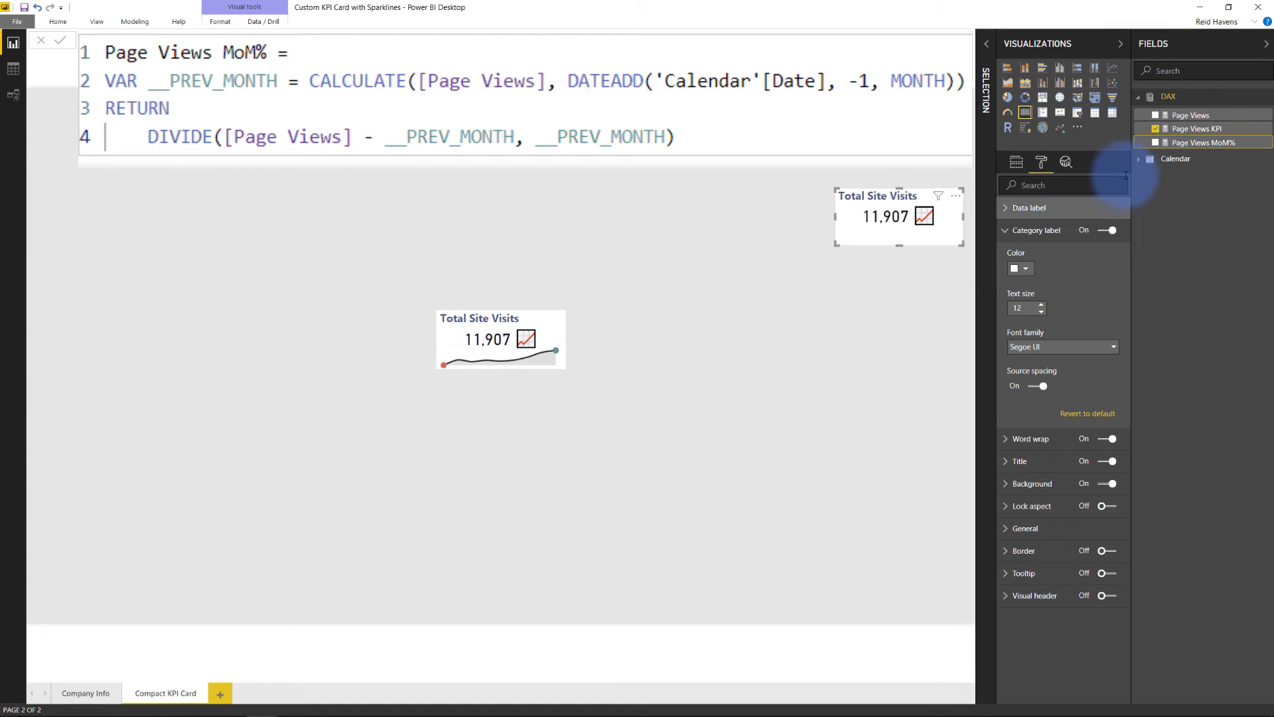
Open the Page Views KPI formula and highlight CurMoMPct and its CALCULATE over Page Views MoM%.
{"action": "left_click", "coordinate": [1203, 131]}
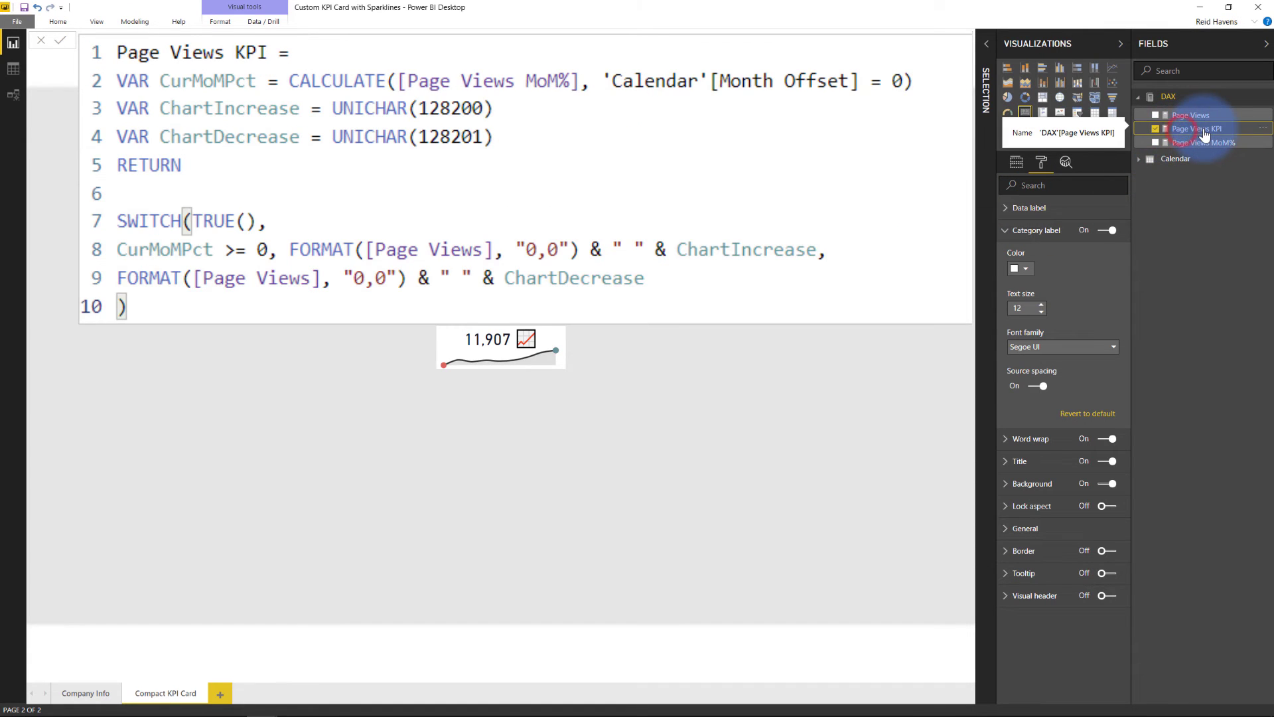
{"action": "left_click", "coordinate": [341, 62]}
{"action": "key", "text": "Down"}
{"action": "key", "text": "ctrl+Left"}
{"action": "key", "text": "ctrl+Left"}
{"action": "key", "text": "ctrl+Left"}
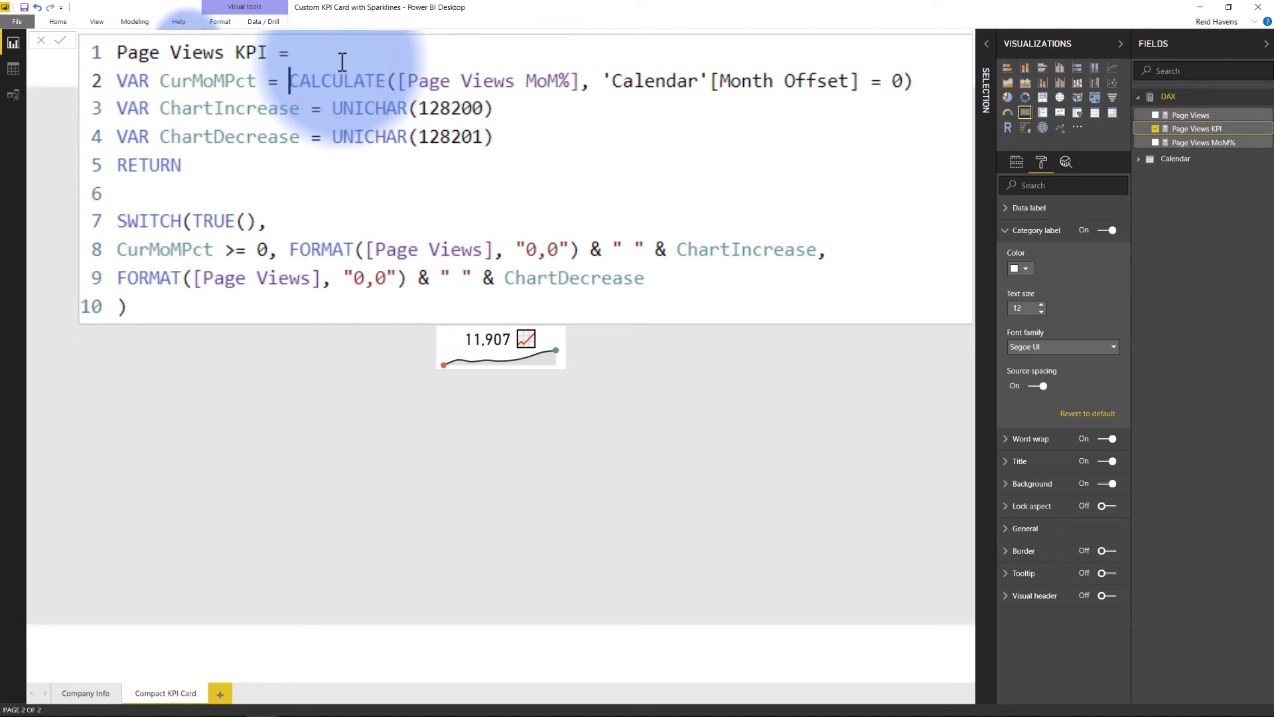
{"action": "key", "text": "ctrl+shift+Right"}
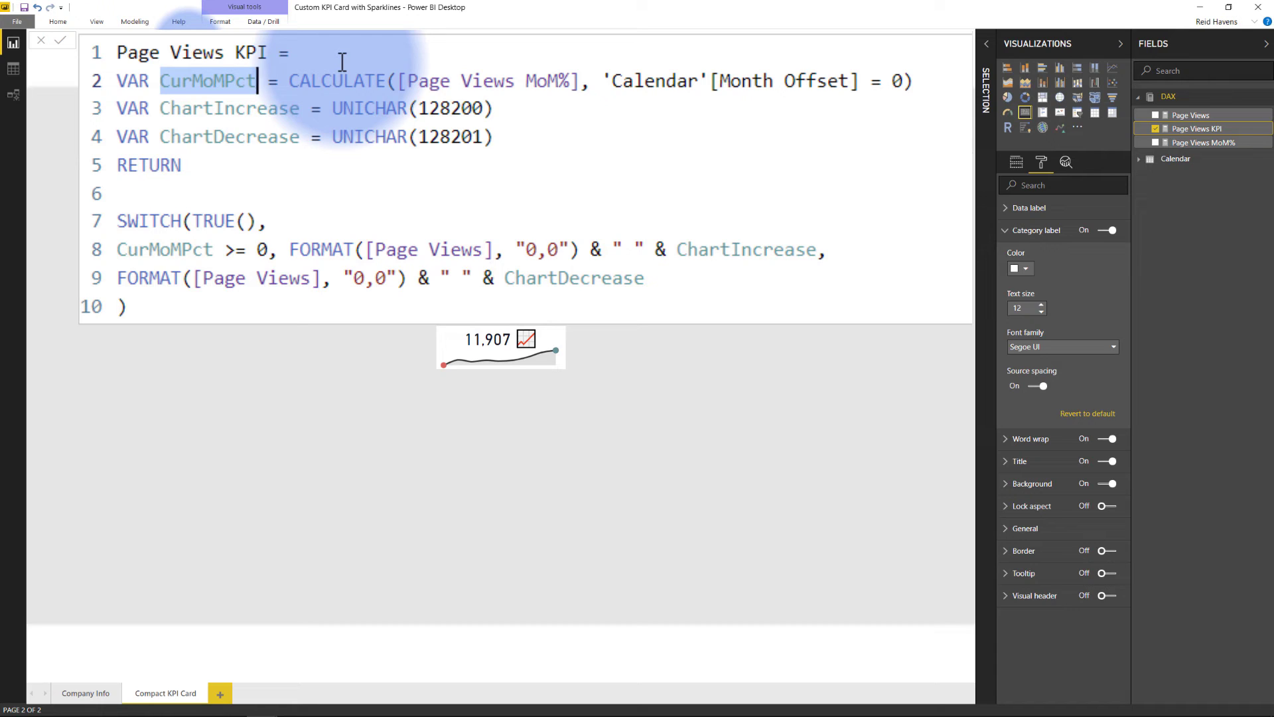
{"action": "key", "text": "Right"}
{"action": "key", "text": "Right"}
{"action": "key", "text": "Right"}
{"action": "key", "text": "Right"}
{"action": "key", "text": "ctrl+shift+Right"}
{"action": "key", "text": "ctrl+shift+Right"}
{"action": "key", "text": "ctrl+shift+Right"}
{"action": "key", "text": "ctrl+shift+Right"}
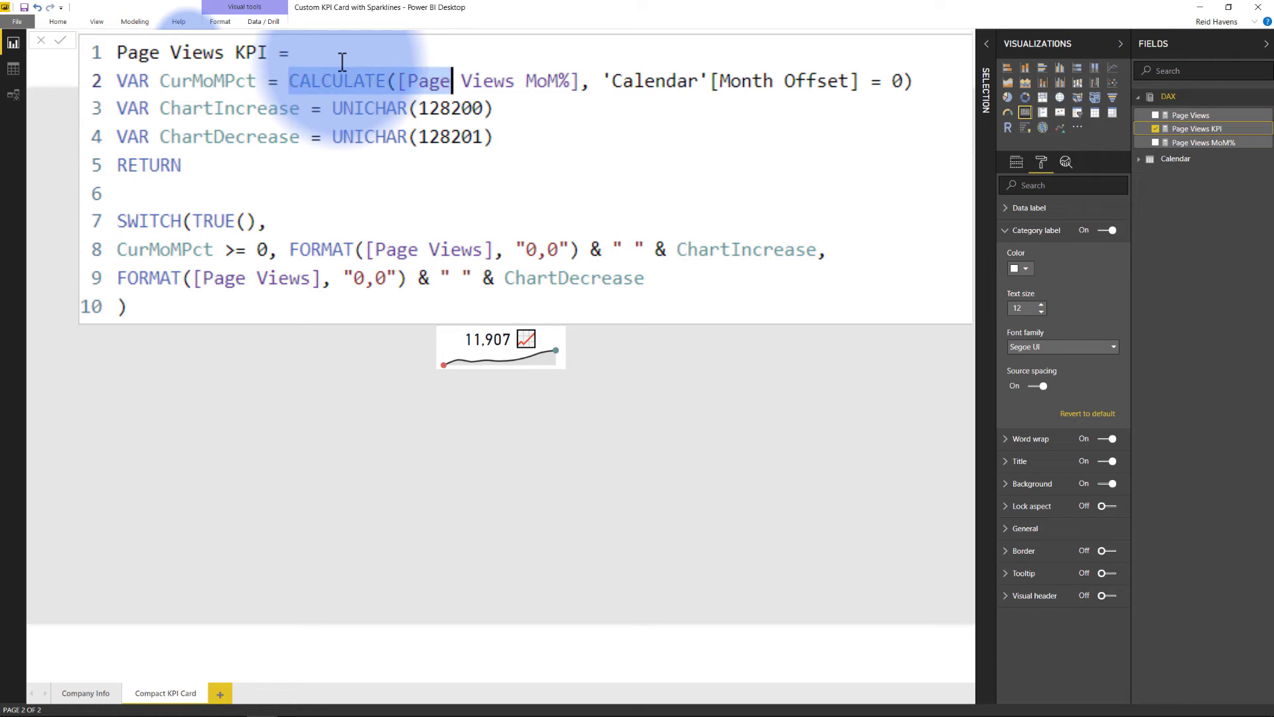
Highlight the Calendar Month Offset = 0 filter and the measure and filter arguments on line 2.
{"action": "key", "text": "shift+Right"}
{"action": "key", "text": "shift+Right"}
{"action": "key", "text": "Right"}
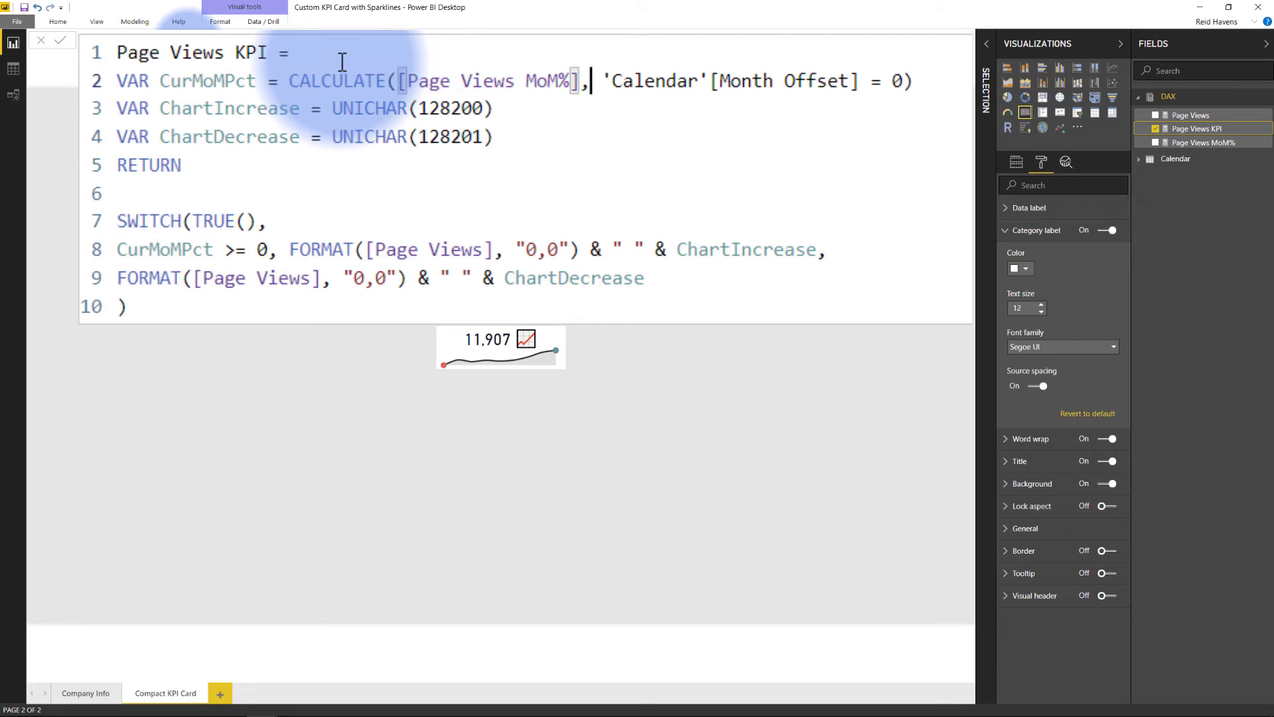
{"action": "key", "text": "Right"}
{"action": "key", "text": "Right"}
{"action": "key", "text": "Right"}
{"action": "key", "text": "Left"}
{"action": "key", "text": "ctrl+shift+Right"}
{"action": "key", "text": "ctrl+shift+Right"}
{"action": "key", "text": "ctrl+shift+Right"}
{"action": "key", "text": "ctrl+shift+Right"}
{"action": "key", "text": "ctrl+shift+Right"}
{"action": "key", "text": "ctrl+shift+Right"}
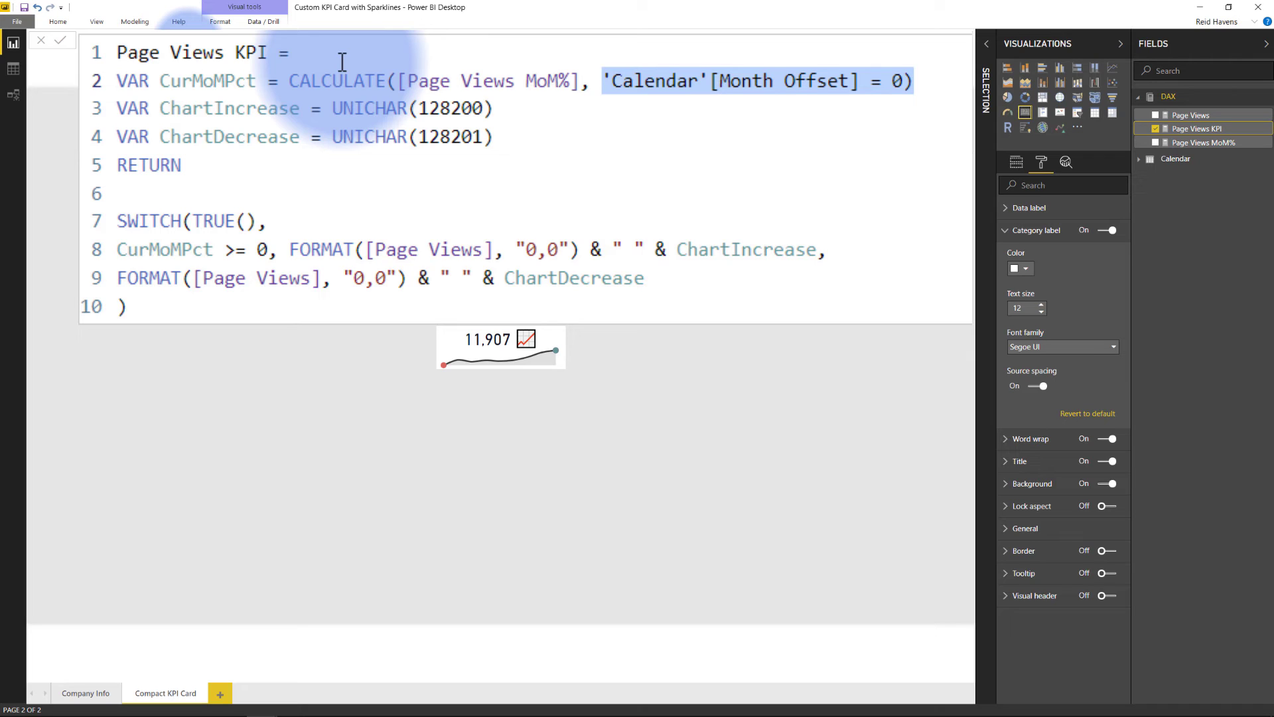
{"action": "key", "text": "Right"}
{"action": "key", "text": "Left"}
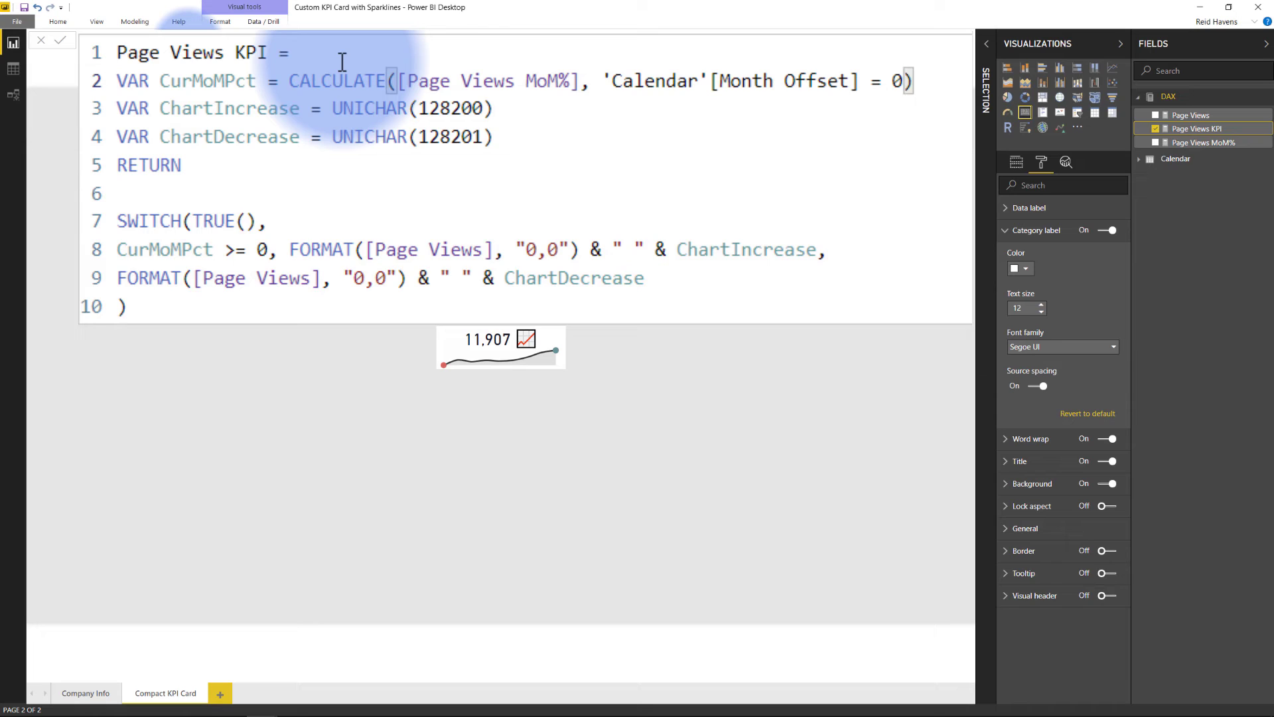
{"action": "key", "text": "End"}
{"action": "key", "text": "shift+Left"}
{"action": "key", "text": "shift+Left"}
{"action": "key", "text": "shift+Left"}
{"action": "key", "text": "shift+Left"}
{"action": "key", "text": "shift+Left"}
{"action": "key", "text": "shift+Left"}
{"action": "key", "text": "shift+Left"}
{"action": "key", "text": "shift+Left"}
{"action": "key", "text": "shift+Left"}
{"action": "key", "text": "shift+Left"}
{"action": "key", "text": "shift+Left"}
{"action": "key", "text": "shift+Left"}
{"action": "key", "text": "shift+Left"}
{"action": "key", "text": "shift+Left"}
{"action": "key", "text": "shift+Left"}
{"action": "key", "text": "shift+Left"}
{"action": "key", "text": "shift+Left"}
{"action": "key", "text": "shift+Left"}
{"action": "key", "text": "shift+Left"}
{"action": "key", "text": "shift+Left"}
{"action": "key", "text": "shift+Left"}
{"action": "key", "text": "shift+Left"}
{"action": "key", "text": "shift+Left"}
{"action": "key", "text": "shift+Left"}
{"action": "key", "text": "shift+Left"}
{"action": "key", "text": "shift+Left"}
{"action": "key", "text": "shift+Left"}
{"action": "key", "text": "shift+Left"}
{"action": "key", "text": "shift+Left"}
{"action": "key", "text": "shift+Left"}
{"action": "key", "text": "shift+Left"}
{"action": "key", "text": "shift+Left"}
{"action": "key", "text": "shift+Left"}
{"action": "key", "text": "shift+Left"}
{"action": "key", "text": "shift+Left"}
{"action": "key", "text": "shift+Left"}
{"action": "key", "text": "shift+Left"}
{"action": "key", "text": "shift+Left"}
{"action": "key", "text": "shift+Left"}
{"action": "key", "text": "shift+Left"}
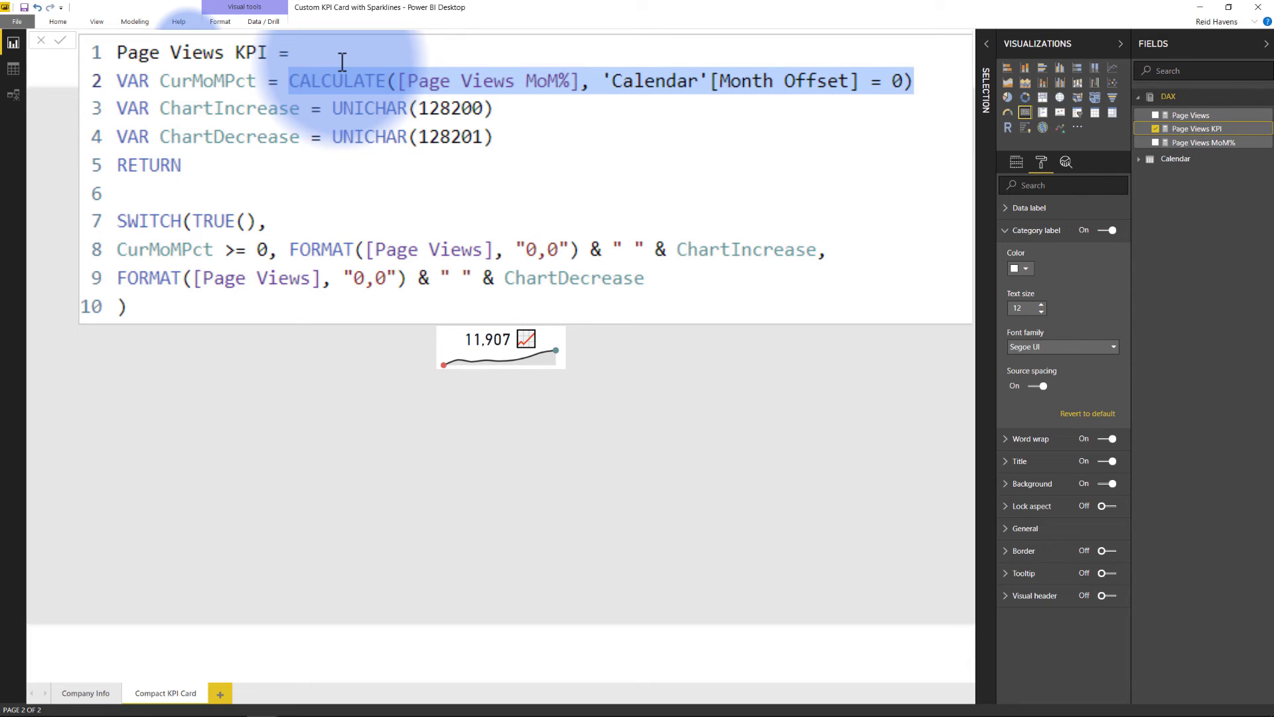
Highlight the ChartIncrease UNICHAR(128200) and ChartDecrease definitions, then move to the RETURN line.
{"action": "key", "text": "Down"}
{"action": "key", "text": "End"}
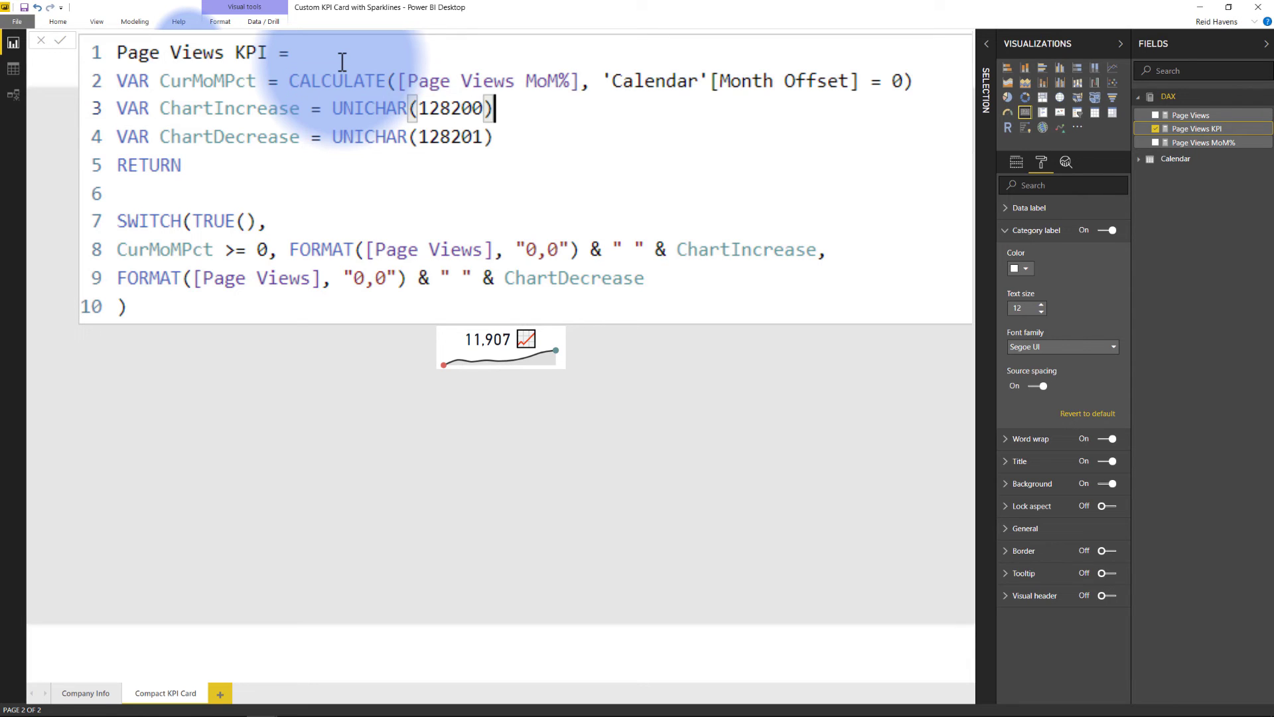
{"action": "key", "text": "shift+Left"}
{"action": "key", "text": "shift+Left"}
{"action": "key", "text": "shift+Left"}
{"action": "key", "text": "shift+Left"}
{"action": "key", "text": "shift+Left"}
{"action": "key", "text": "shift+Left"}
{"action": "key", "text": "shift+Left"}
{"action": "key", "text": "shift+Left"}
{"action": "key", "text": "shift+Left"}
{"action": "key", "text": "shift+Left"}
{"action": "key", "text": "shift+Left"}
{"action": "key", "text": "shift+Left"}
{"action": "key", "text": "shift+Left"}
{"action": "key", "text": "shift+Left"}
{"action": "key", "text": "shift+Left"}
{"action": "key", "text": "shift+Left"}
{"action": "key", "text": "shift+Left"}
{"action": "key", "text": "shift+Right"}
{"action": "key", "text": "shift+Right"}
{"action": "key", "text": "shift+Right"}
{"action": "key", "text": "shift+Right"}
{"action": "key", "text": "shift+Right"}
{"action": "key", "text": "shift+Right"}
{"action": "key", "text": "shift+Right"}
{"action": "key", "text": "shift+Right"}
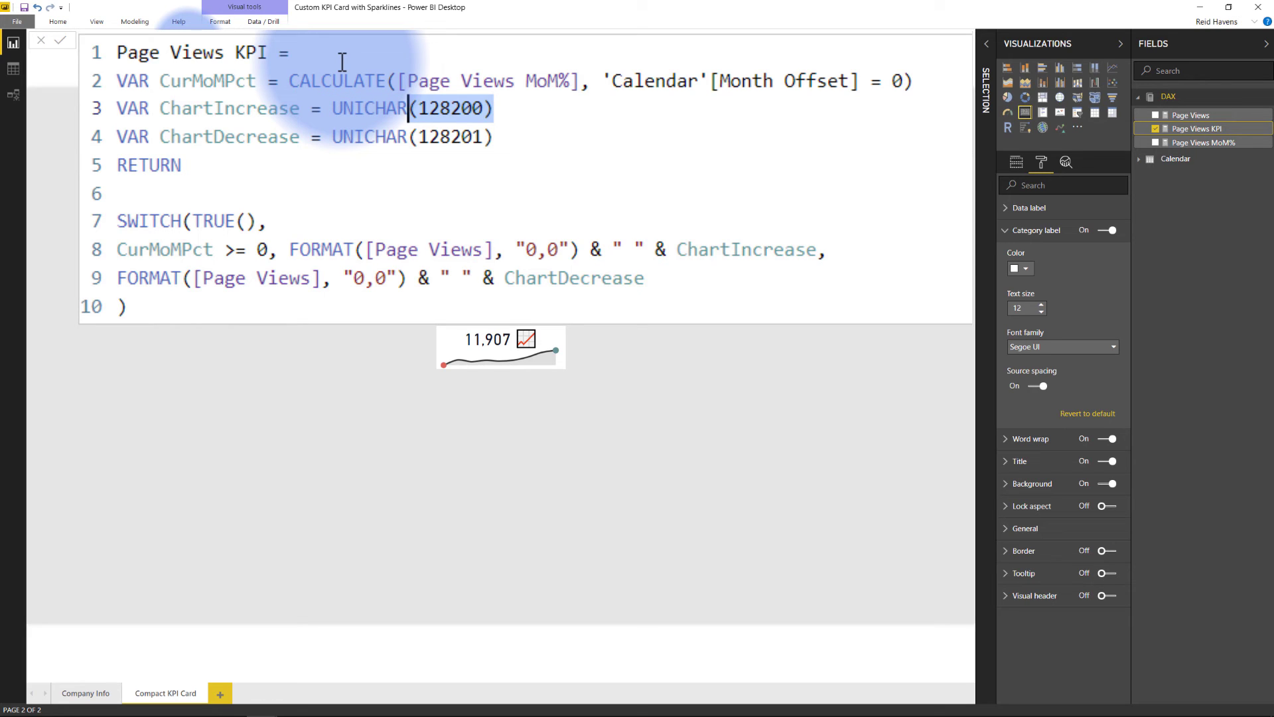
{"action": "key", "text": "shift+Left"}
{"action": "key", "text": "shift+Left"}
{"action": "key", "text": "shift+Left"}
{"action": "key", "text": "shift+Left"}
{"action": "key", "text": "shift+Left"}
{"action": "key", "text": "shift+Left"}
{"action": "key", "text": "shift+Left"}
{"action": "key", "text": "shift+Left"}
{"action": "key", "text": "shift+Left"}
{"action": "key", "text": "shift+Left"}
{"action": "key", "text": "shift+Left"}
{"action": "key", "text": "shift+Left"}
{"action": "key", "text": "shift+Left"}
{"action": "key", "text": "shift+Left"}
{"action": "key", "text": "shift+Left"}
{"action": "key", "text": "shift+Left"}
{"action": "key", "text": "shift+Left"}
{"action": "key", "text": "shift+Left"}
{"action": "key", "text": "shift+Left"}
{"action": "key", "text": "shift+Left"}
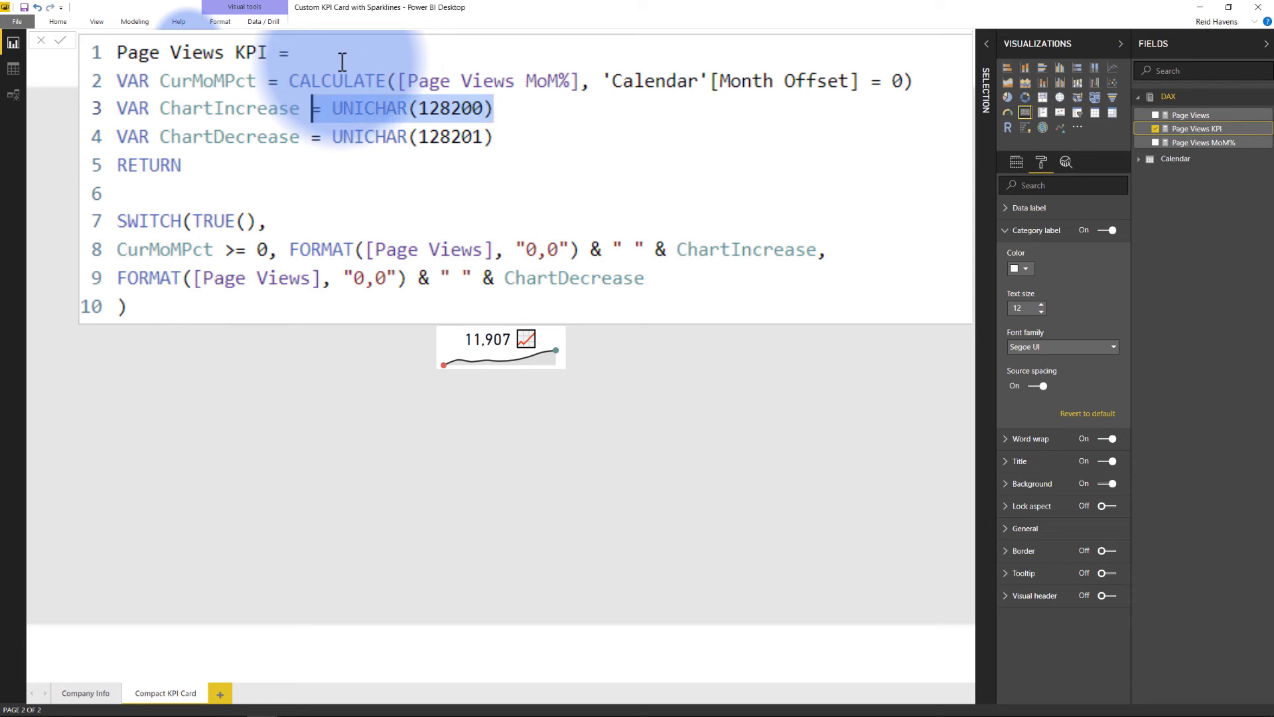
{"action": "key", "text": "shift+Right"}
{"action": "key", "text": "shift+Right"}
{"action": "key", "text": "shift+Right"}
{"action": "key", "text": "Down"}
{"action": "key", "text": "End"}
{"action": "key", "text": "shift+Left"}
{"action": "key", "text": "shift+Left"}
{"action": "key", "text": "shift+Left"}
{"action": "key", "text": "shift+Left"}
{"action": "key", "text": "shift+Left"}
{"action": "key", "text": "shift+Left"}
{"action": "key", "text": "shift+Left"}
{"action": "key", "text": "shift+Left"}
{"action": "key", "text": "shift+Left"}
{"action": "key", "text": "shift+Left"}
{"action": "key", "text": "shift+Left"}
{"action": "key", "text": "shift+Left"}
{"action": "key", "text": "shift+Left"}
{"action": "key", "text": "shift+Left"}
{"action": "key", "text": "shift+Left"}
{"action": "key", "text": "shift+Left"}
{"action": "key", "text": "shift+Left"}
{"action": "key", "text": "shift+Left"}
{"action": "key", "text": "shift+Left"}
{"action": "key", "text": "shift+Left"}
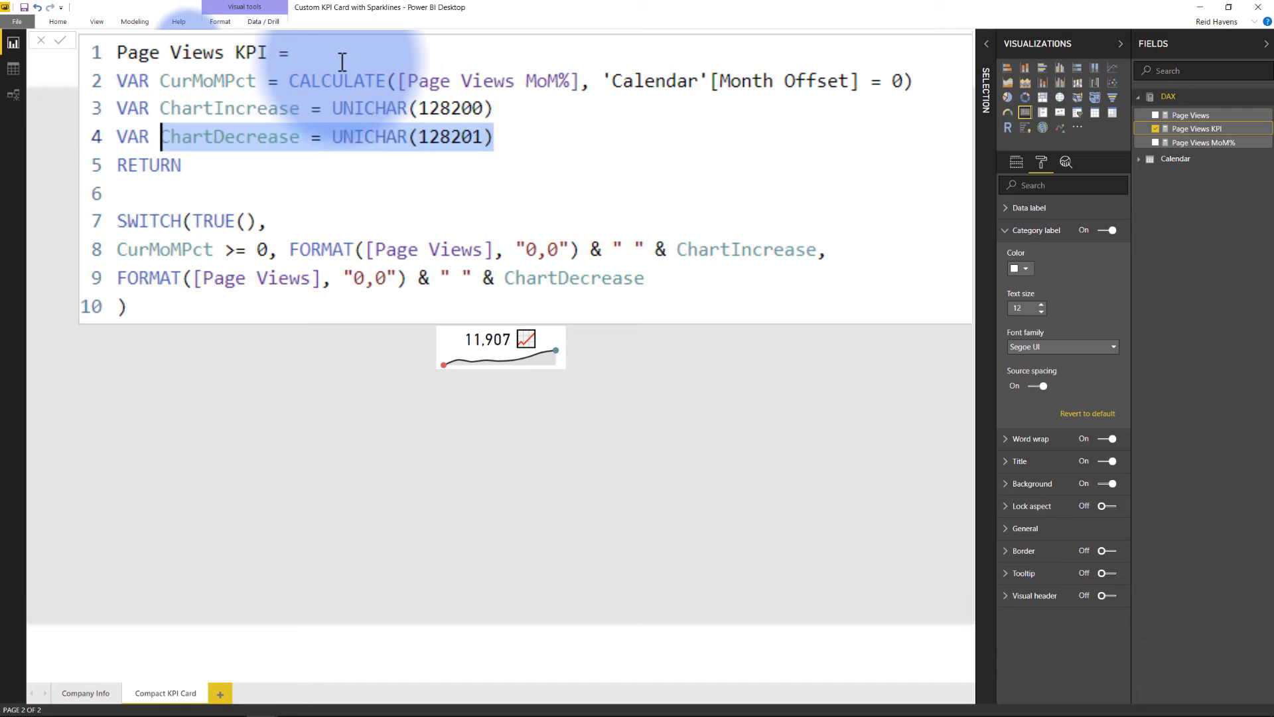
{"action": "key", "text": "shift+Right"}
{"action": "key", "text": "shift+Right"}
{"action": "key", "text": "shift+Right"}
{"action": "key", "text": "Down"}
{"action": "key", "text": "End"}
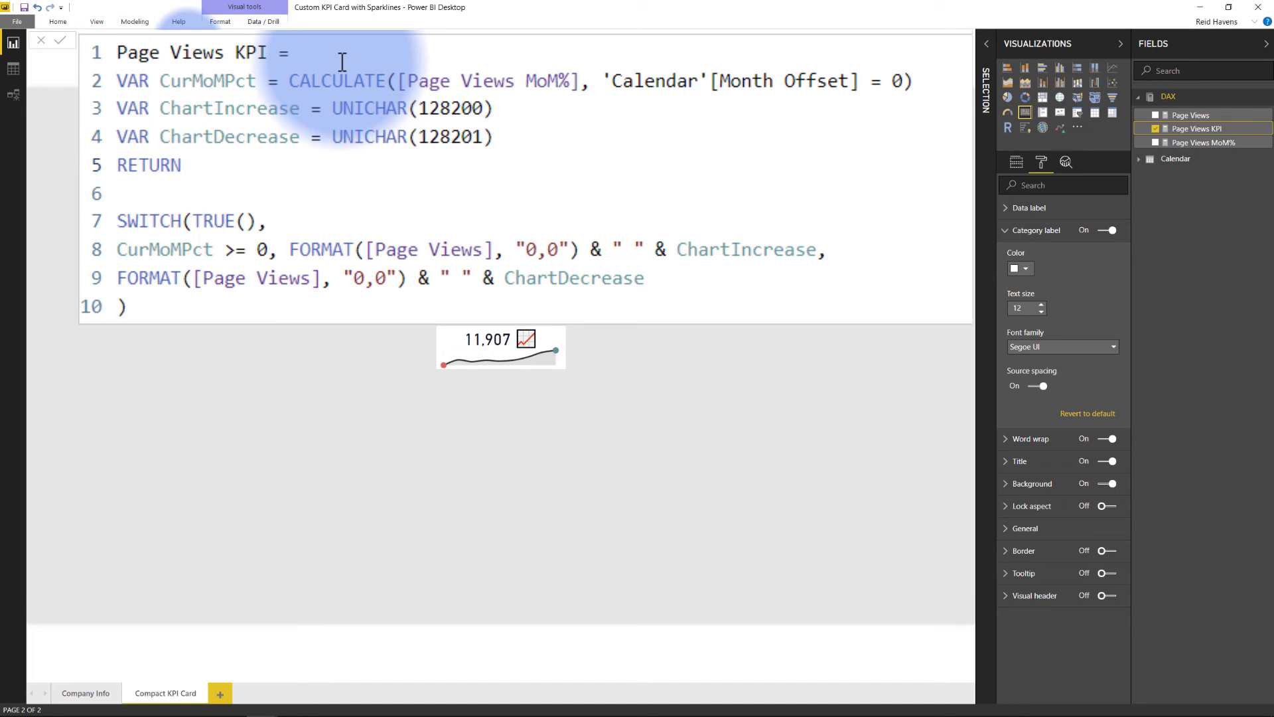
{"action": "left_click", "coordinate": [137, 254]}
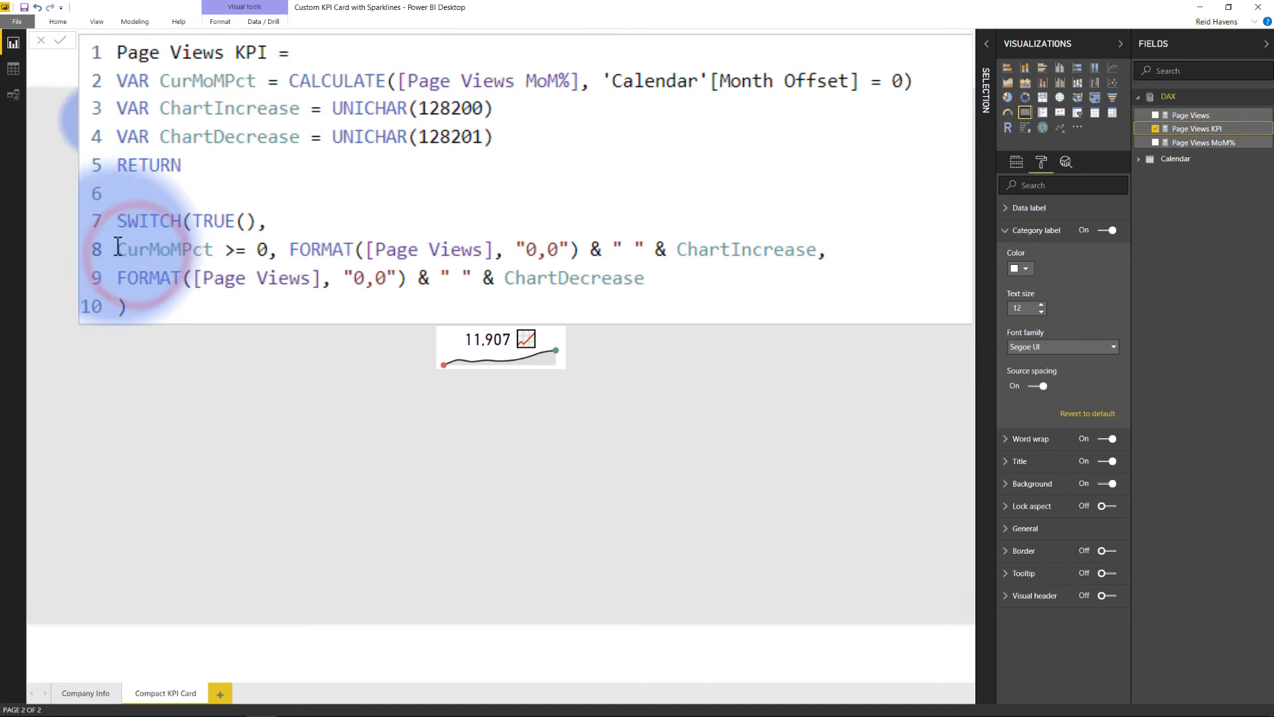
{"action": "left_click", "coordinate": [117, 253]}
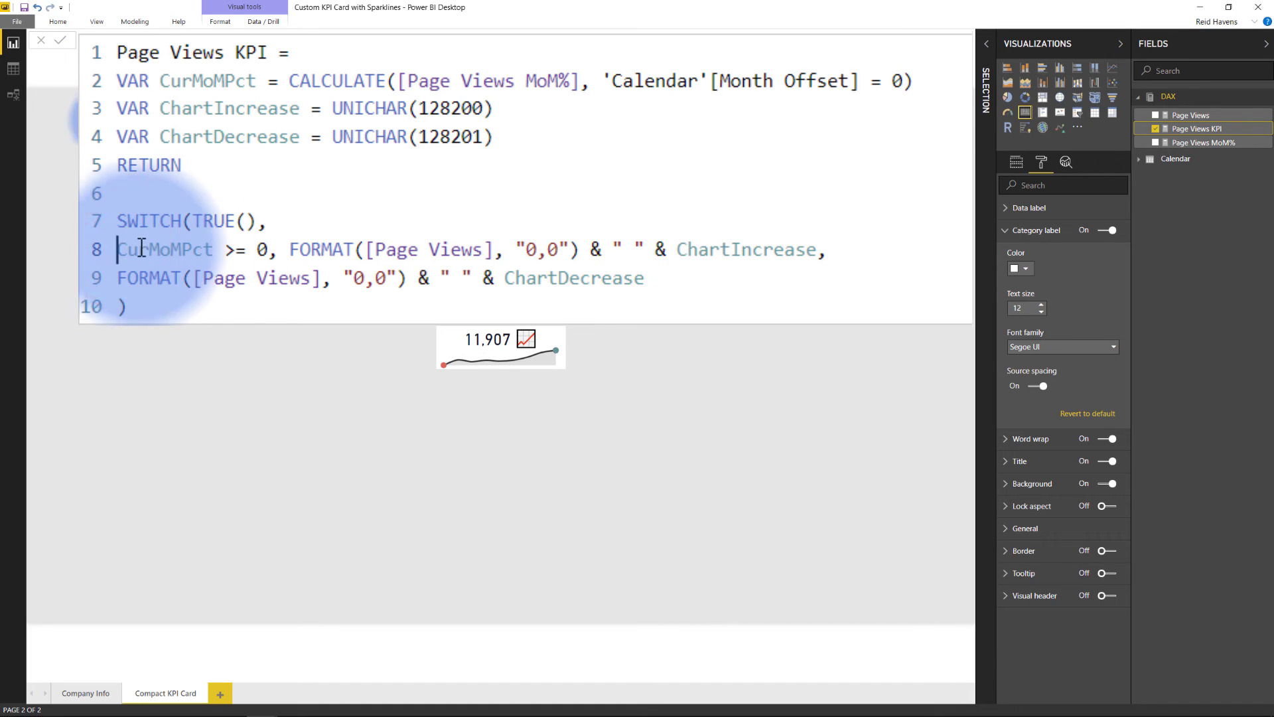
{"action": "left_click", "coordinate": [290, 250]}
{"action": "left_click_drag", "start_coordinate": [360, 239], "coordinate": [600, 245]}
{"action": "left_click", "coordinate": [508, 249]}
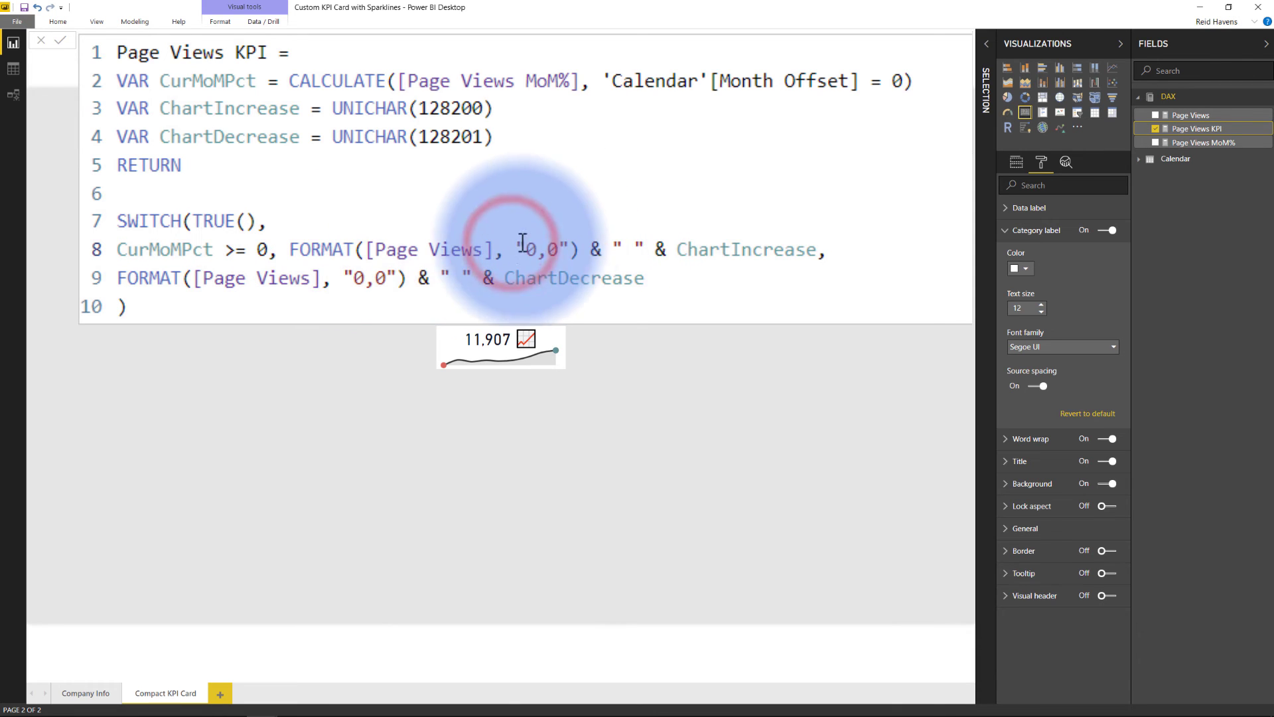
{"action": "left_click", "coordinate": [548, 250]}
{"action": "double_click", "coordinate": [555, 247]}
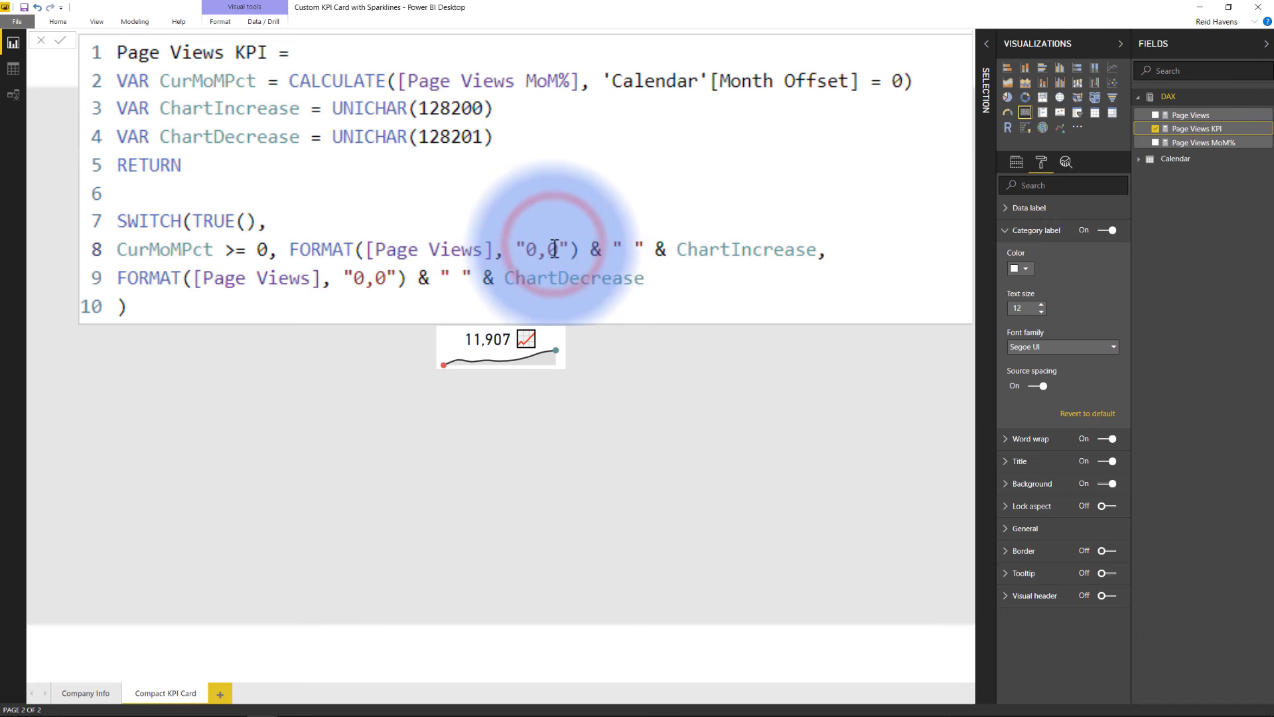
{"action": "left_click_drag", "start_coordinate": [590, 250], "coordinate": [131, 247]}
{"action": "left_click", "coordinate": [666, 251]}
{"action": "left_click", "coordinate": [131, 247]}
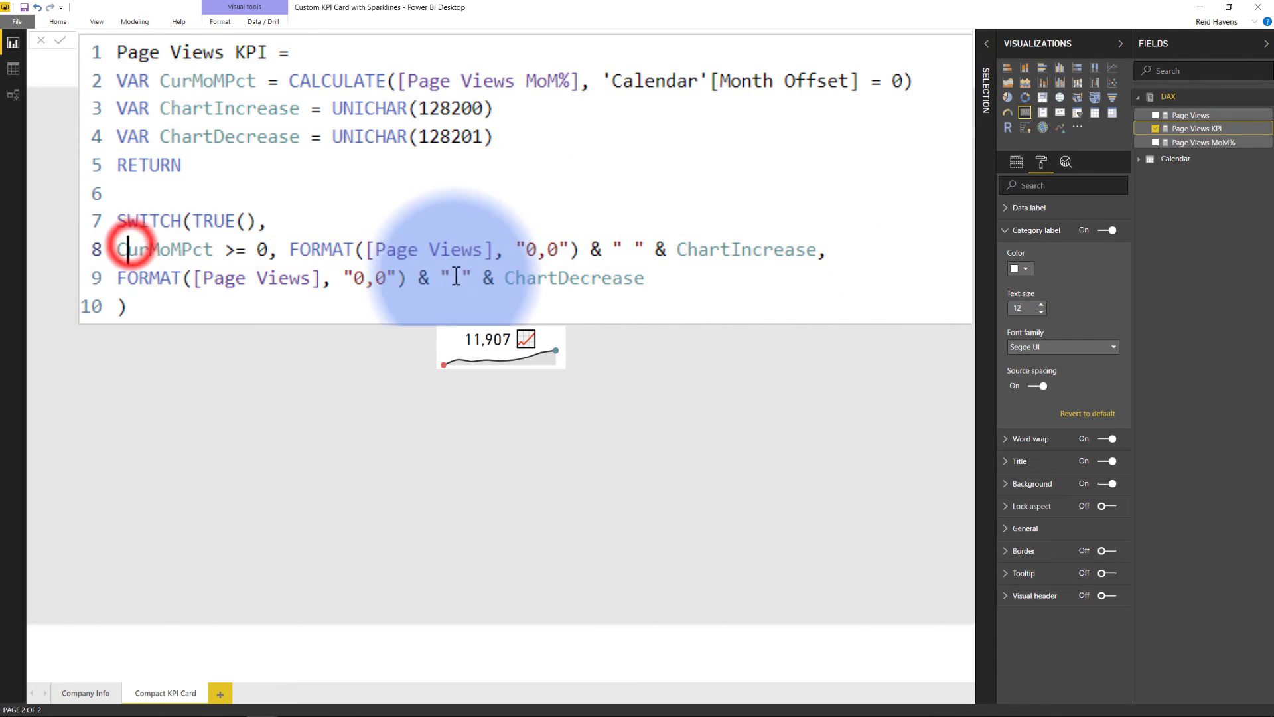
{"action": "left_click_drag", "start_coordinate": [683, 279], "coordinate": [113, 285]}
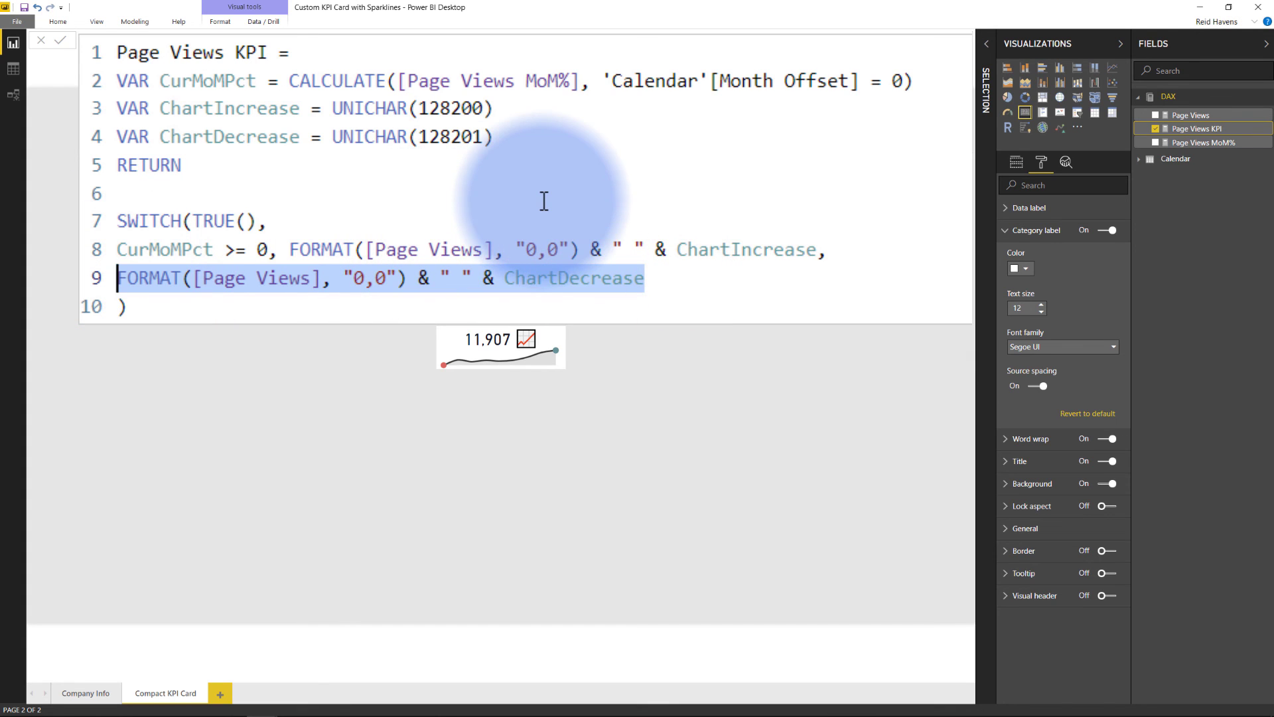
{"action": "left_click", "coordinate": [703, 276]}
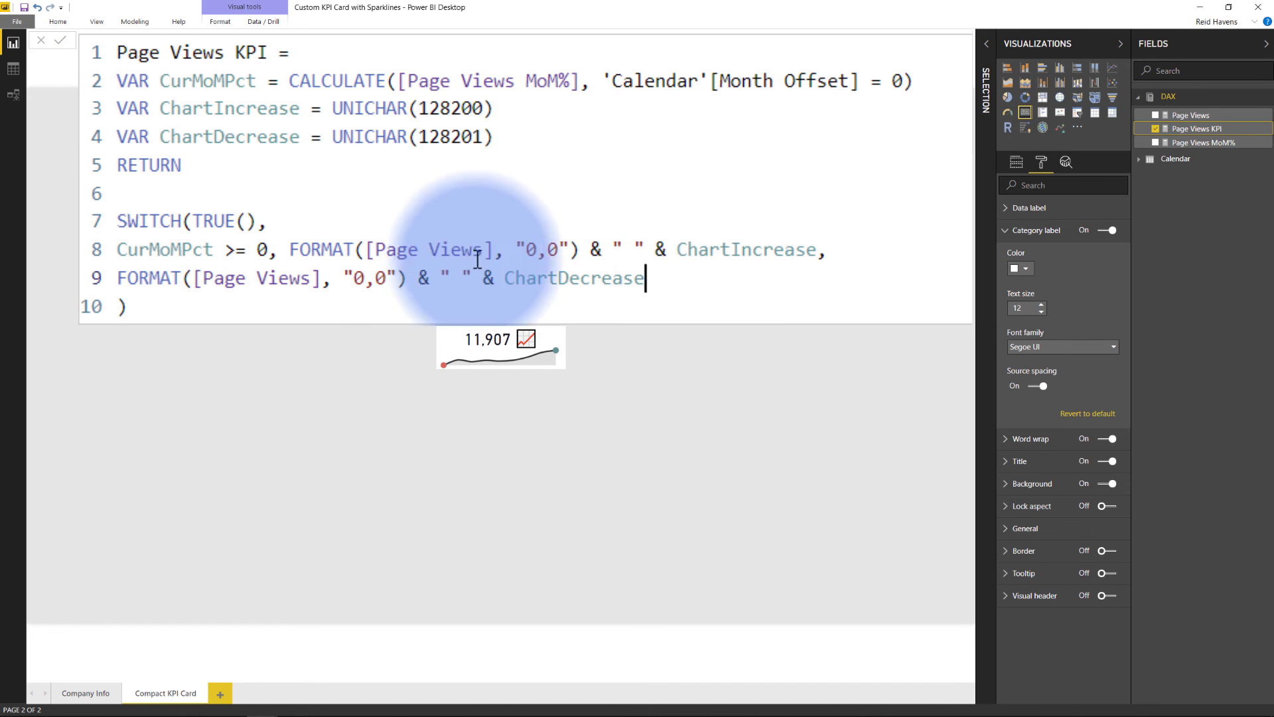
Close the Page Views KPI formula by selecting the sparkline card, then deselect it.
{"action": "left_click", "coordinate": [458, 344]}
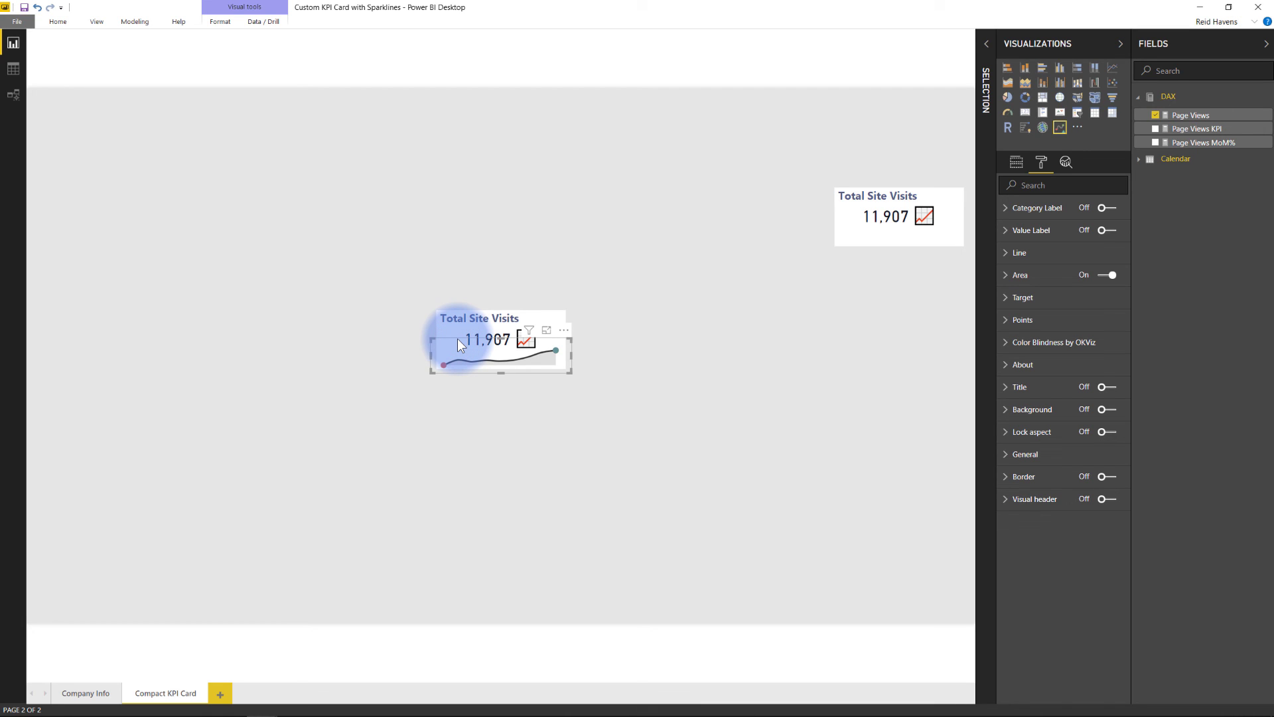
{"action": "left_click", "coordinate": [467, 406]}
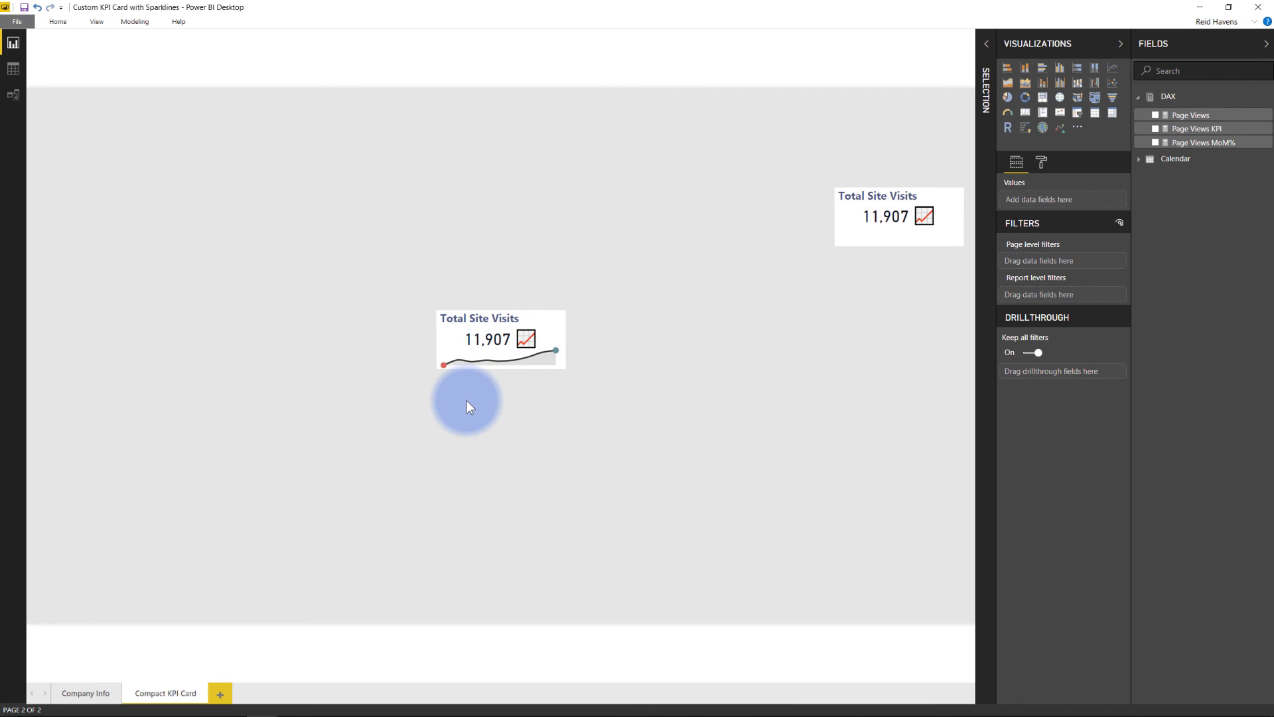